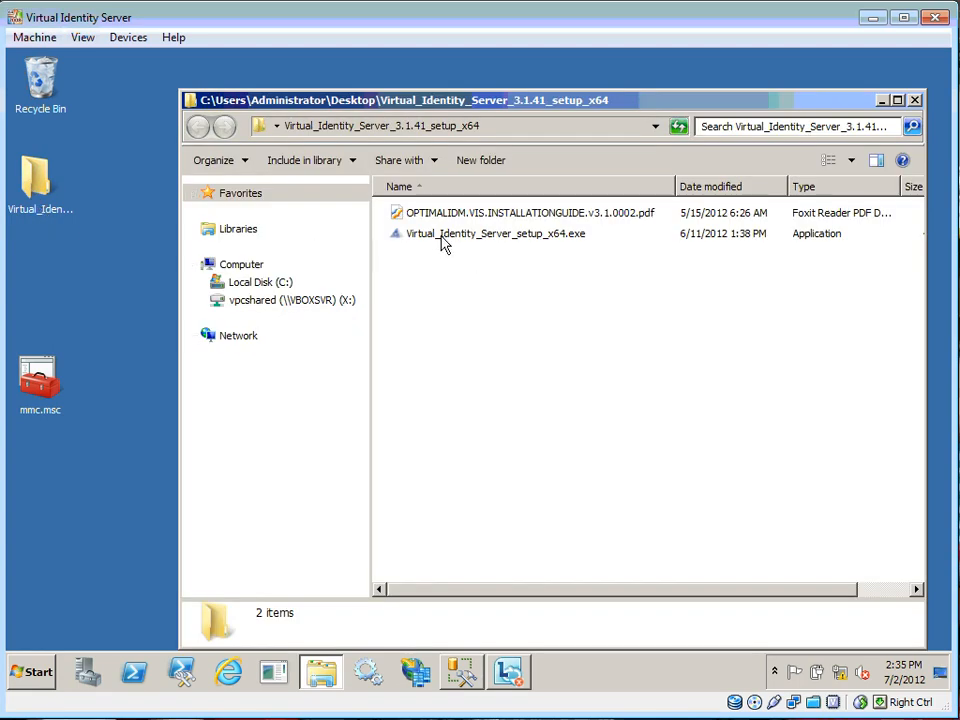
Launch the Virtual_Identity_Server_setup_x64.exe installer and accept its license agreement
left_click(554, 239)
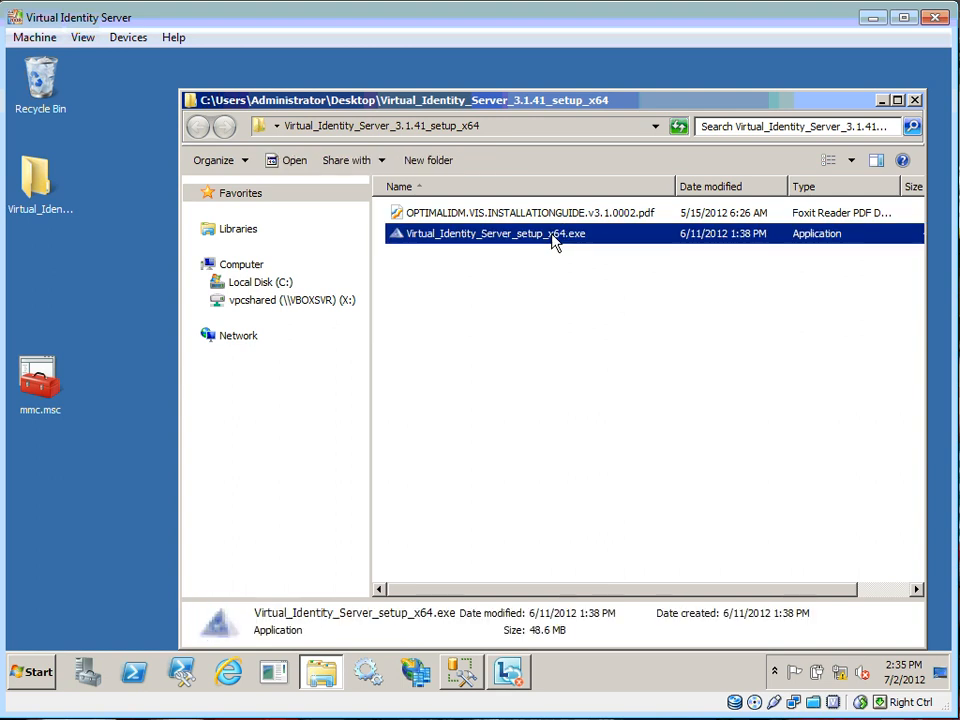
double_click(554, 240)
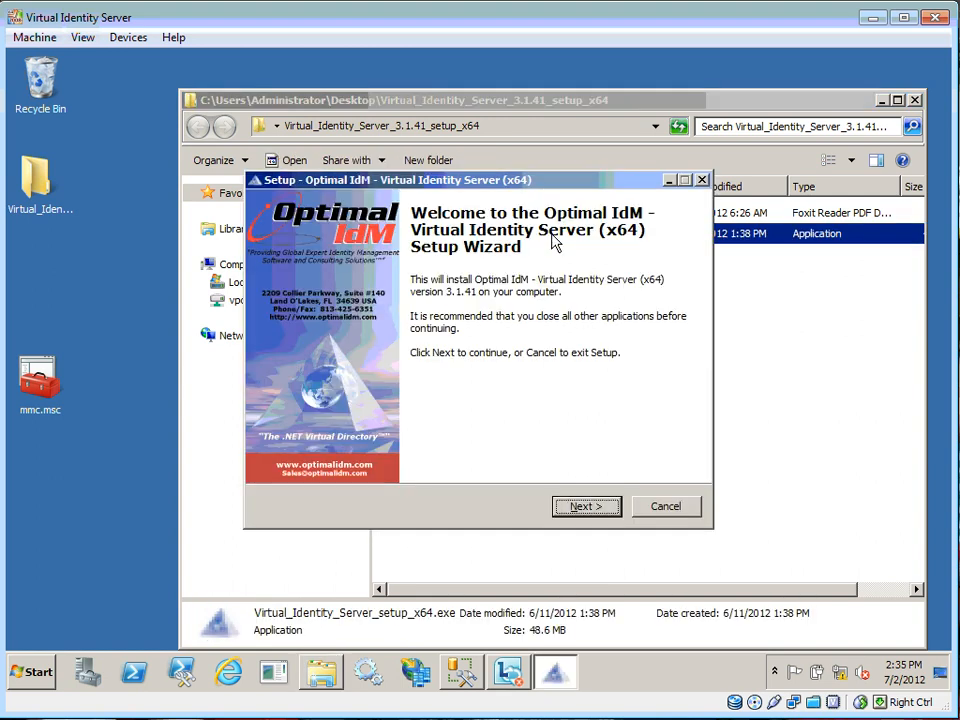
left_click(593, 508)
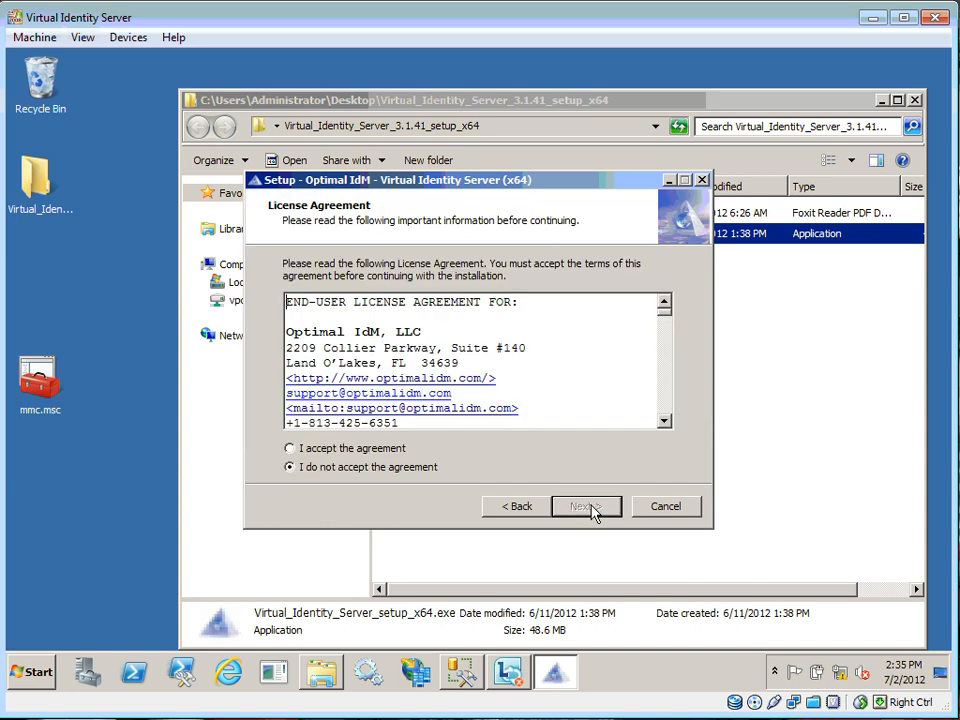
left_click(398, 449)
left_click(576, 512)
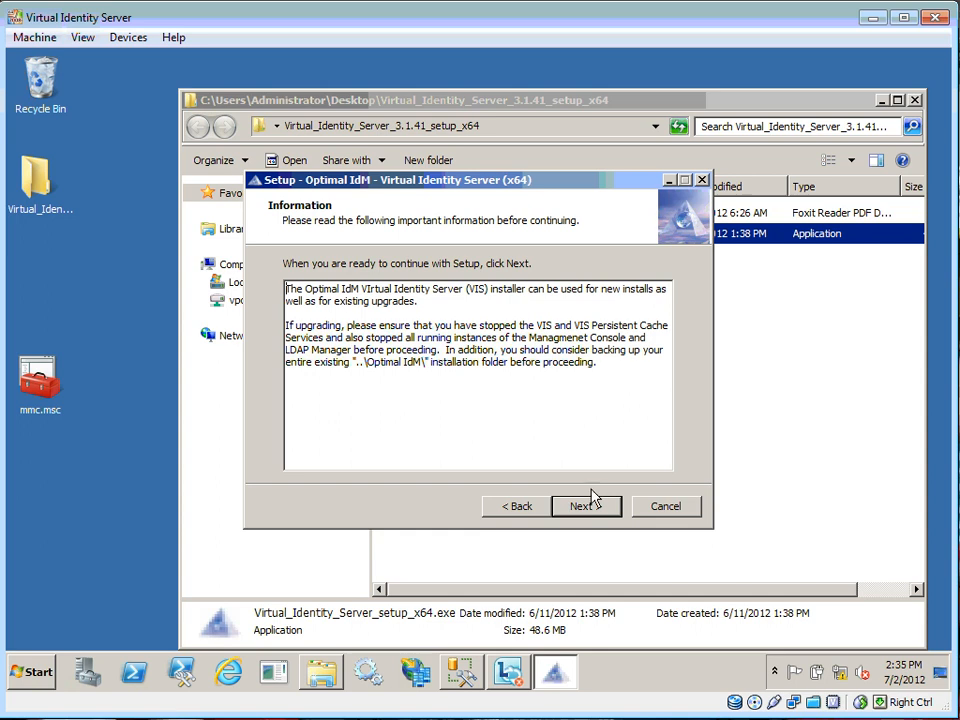
Keep the C:\Program Files\Optimal IdM destination, full installation, Optimal IdM Start Menu folder and all additional icons in the setup
left_click(601, 509)
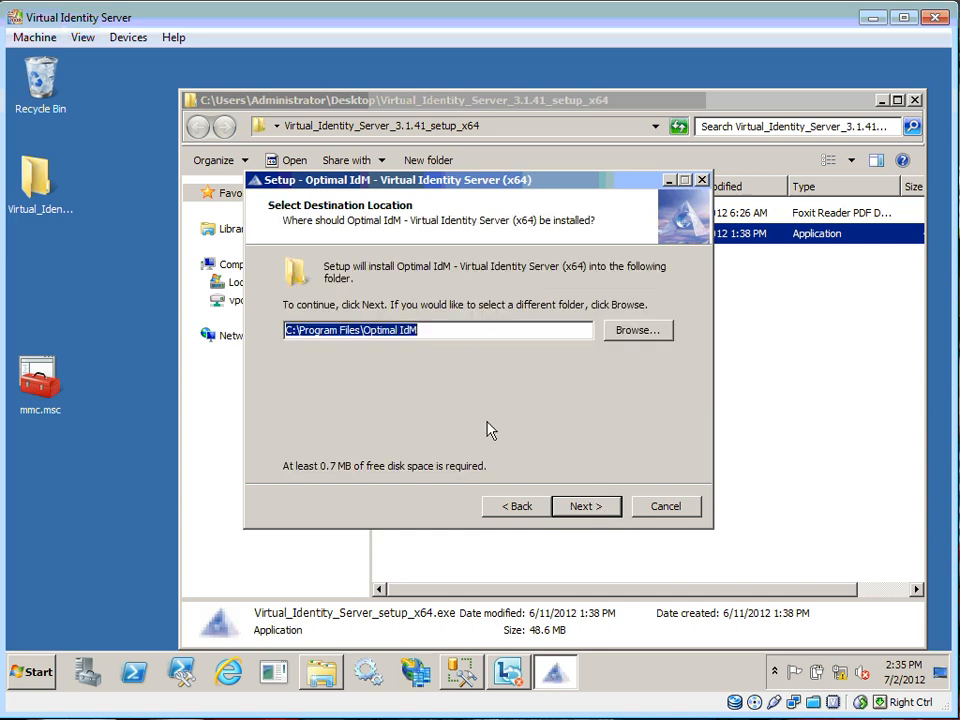
left_click(589, 508)
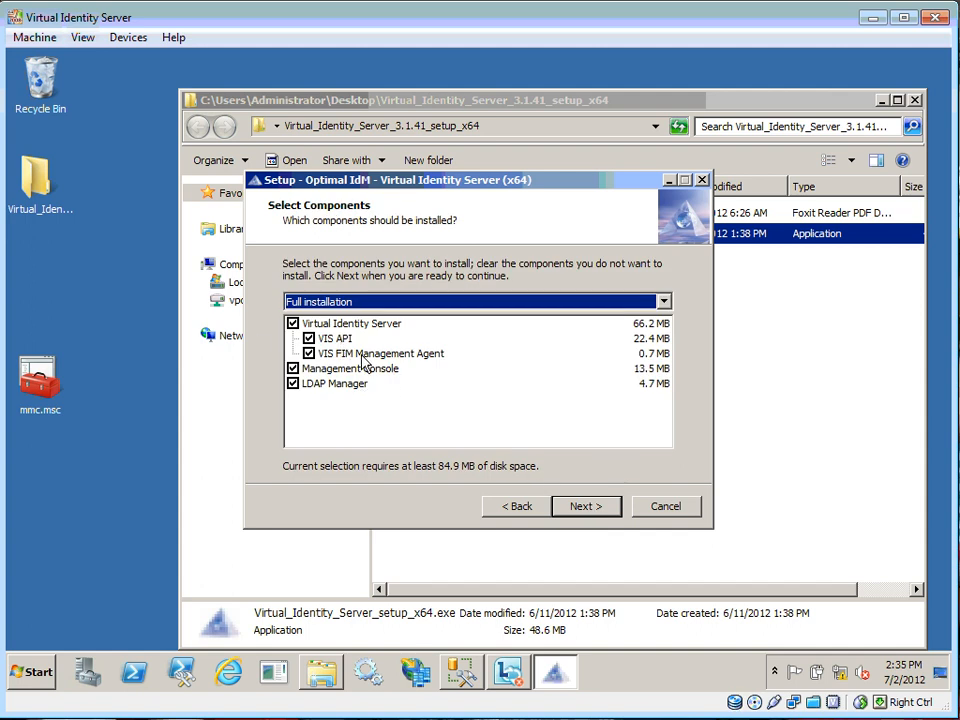
left_click(602, 508)
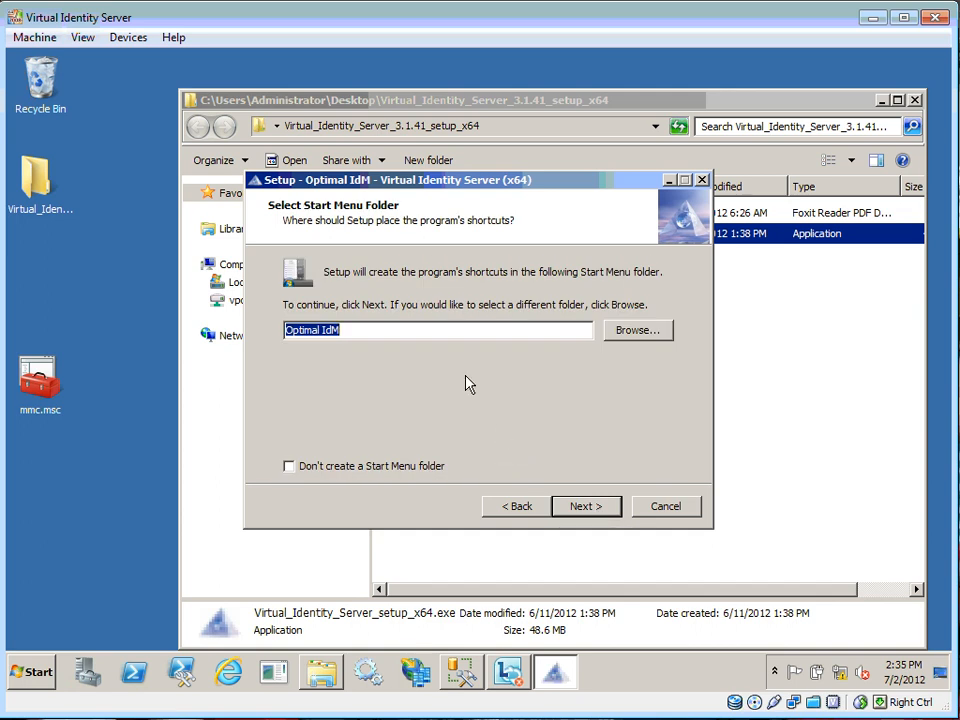
left_click(581, 506)
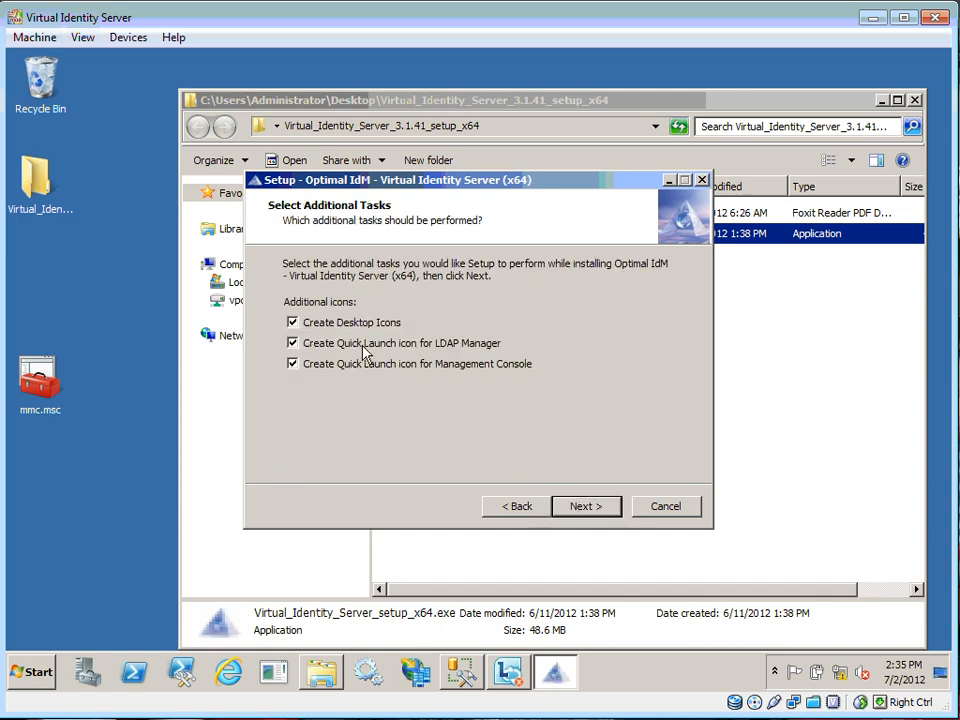
left_click(612, 508)
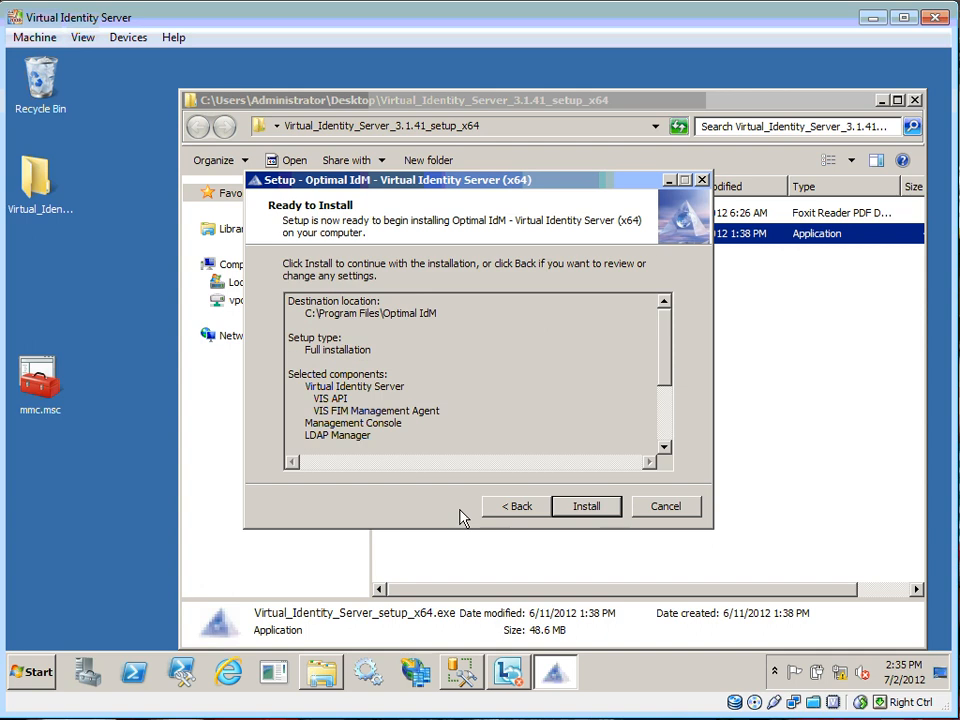
Run the installation, finish setup with the Virtual Identity Server Configuration Wizard launching, and close the installer's folder window
left_click(590, 508)
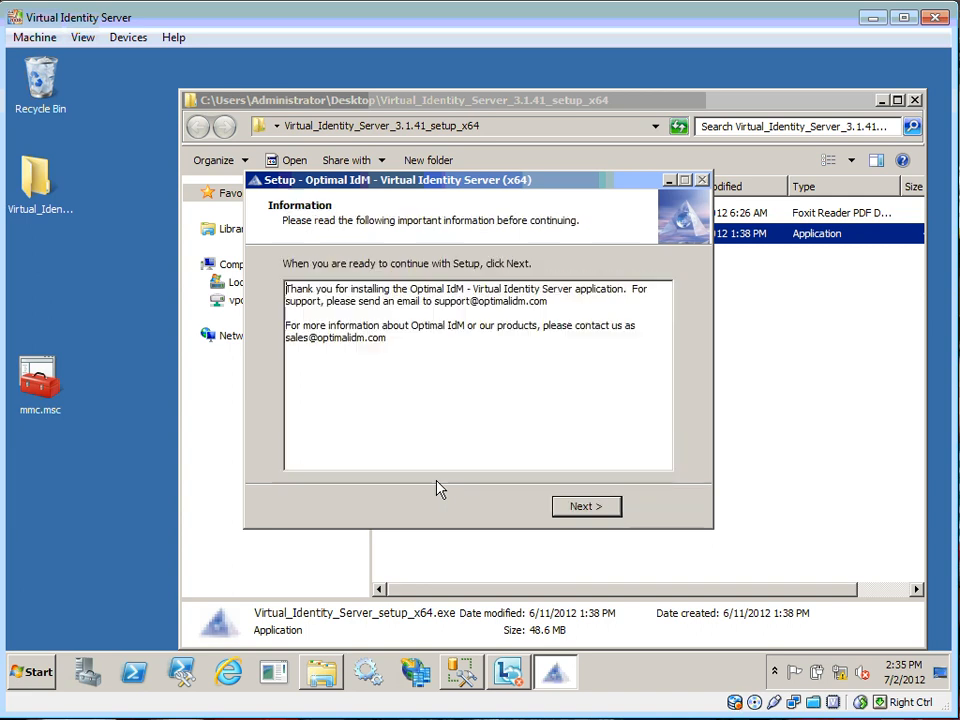
left_click(585, 506)
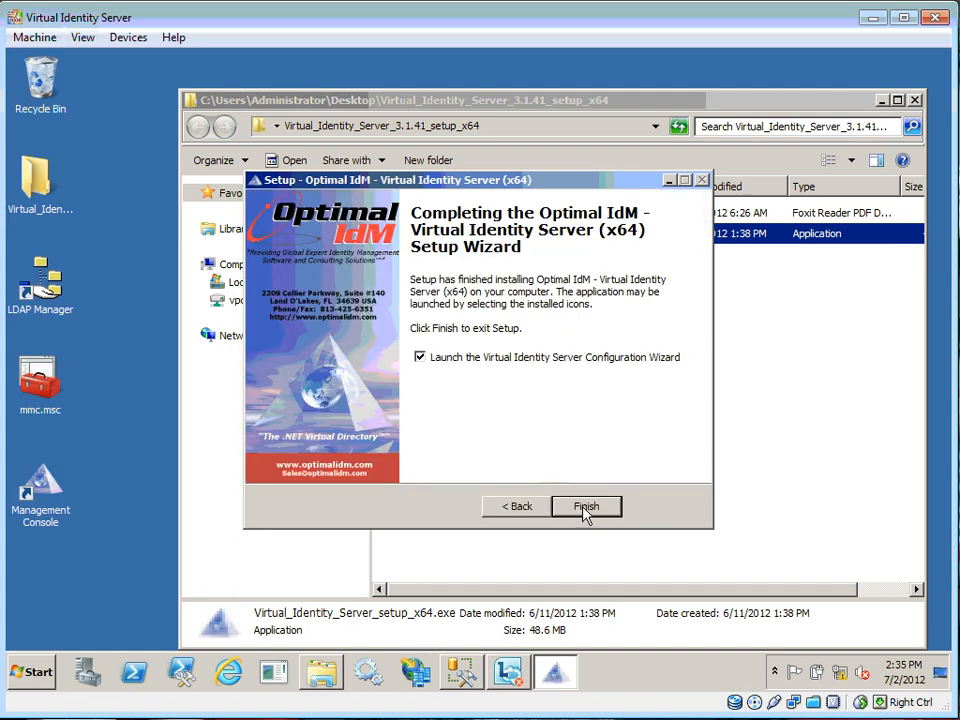
left_click(585, 508)
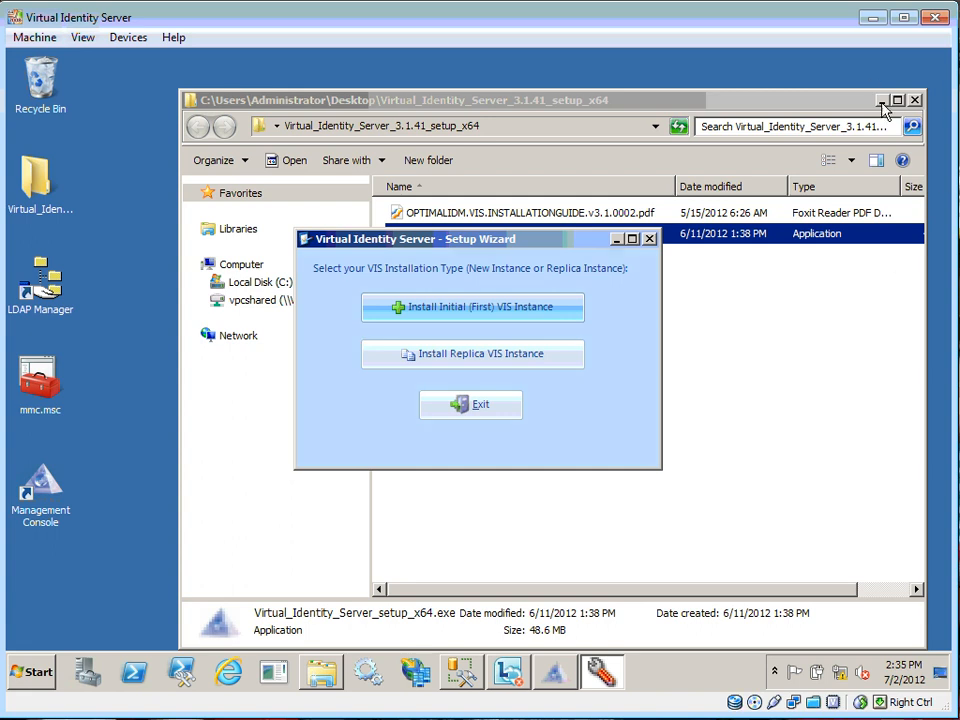
left_click(913, 100)
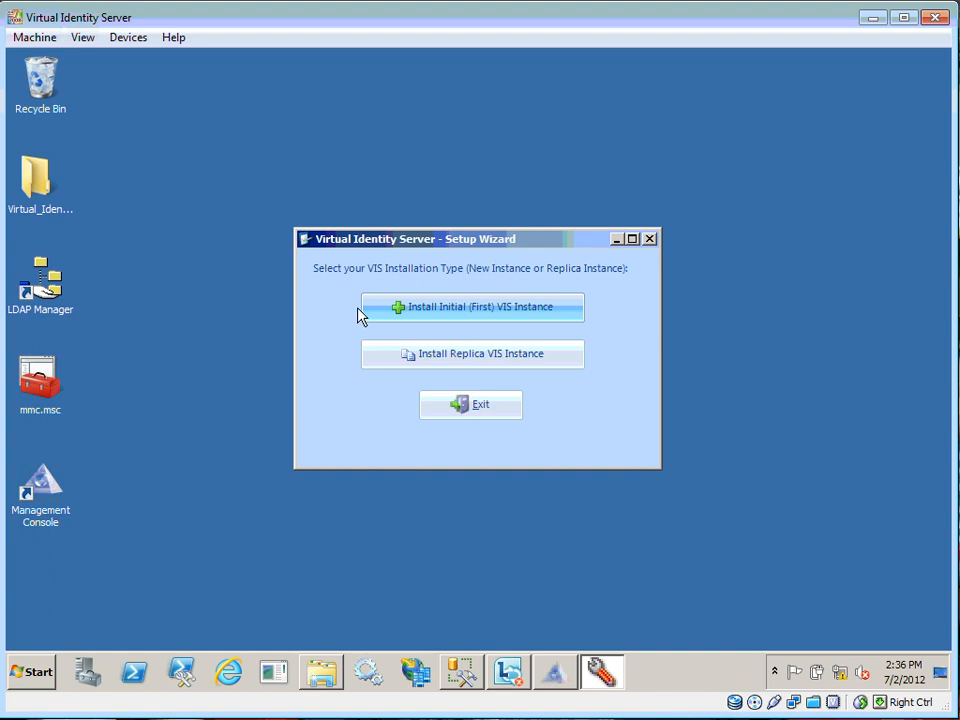
Choose the initial VIS instance and run all components, registering the VIS and Persisted Cache services
left_click(474, 311)
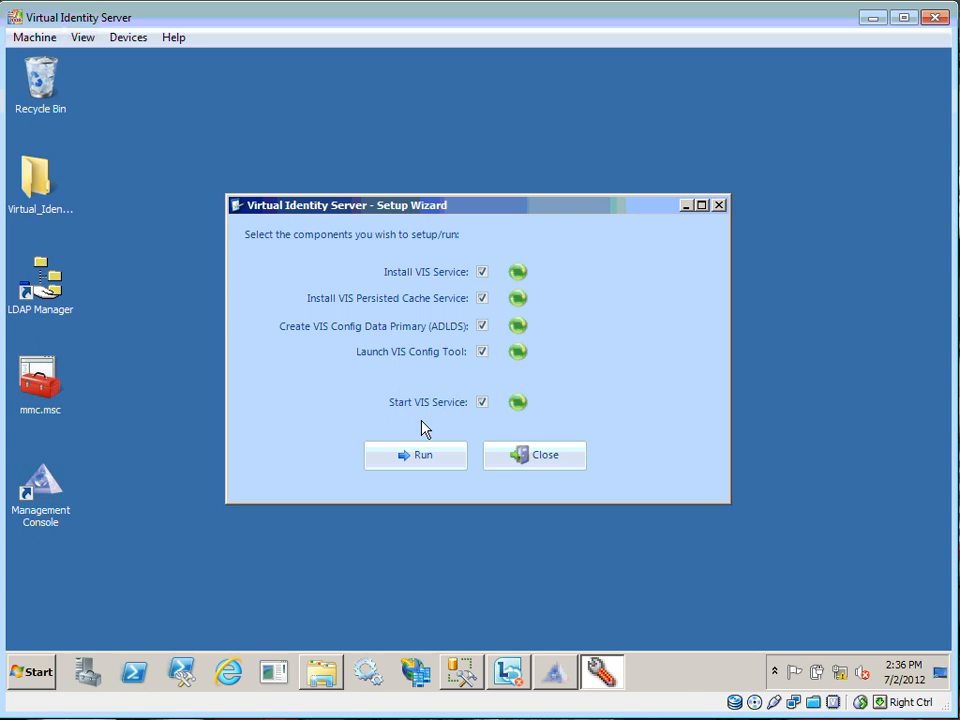
left_click(423, 458)
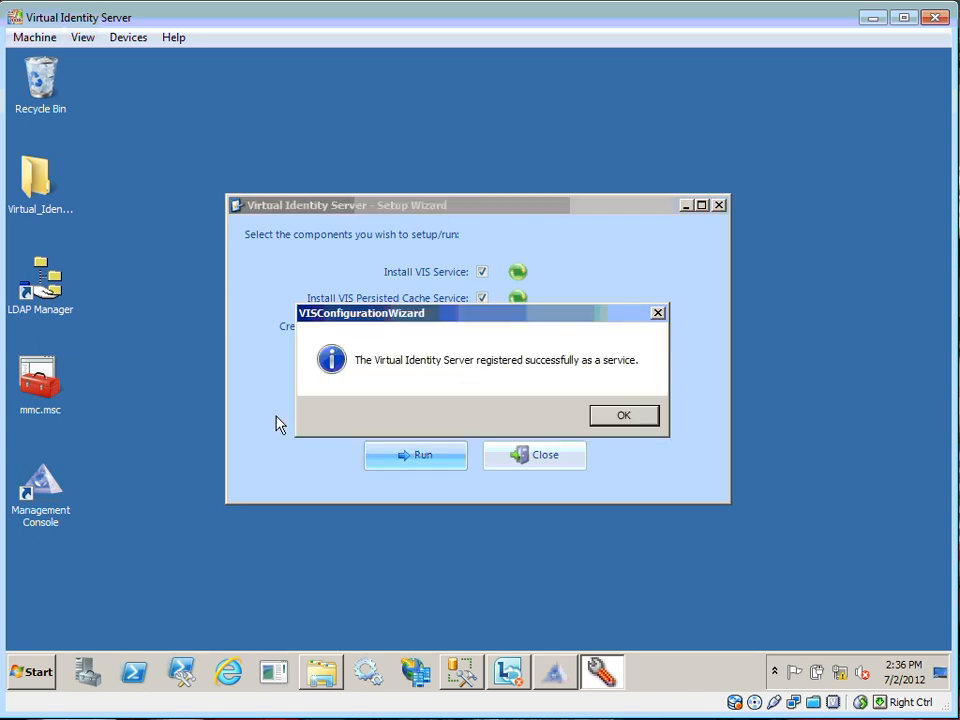
left_click(633, 419)
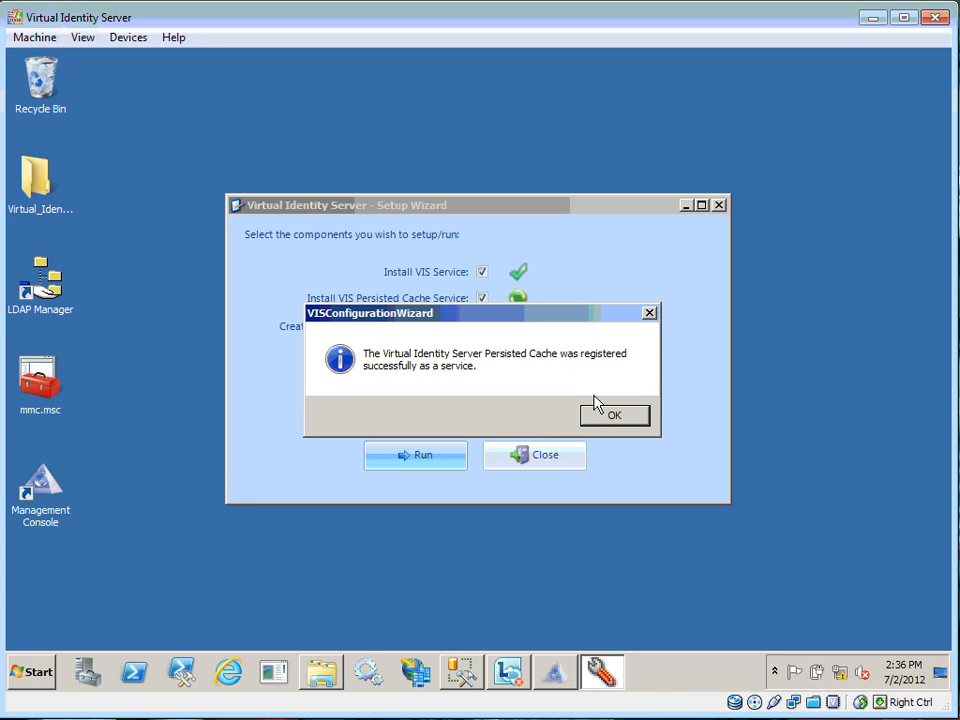
left_click(614, 419)
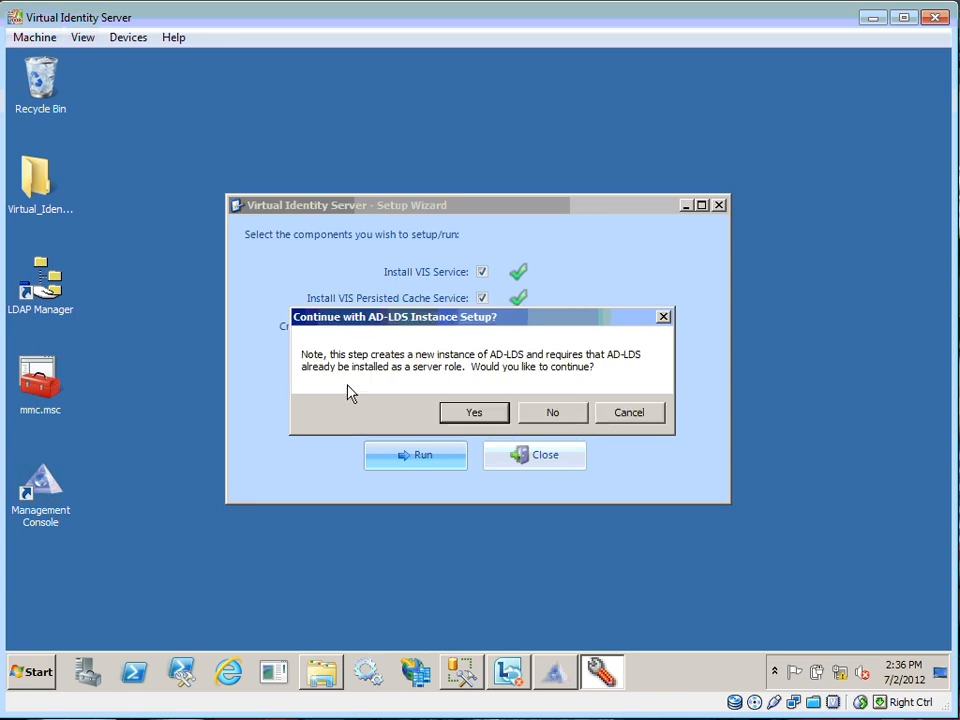
Install the AD-LDS instance VISConfig on port 50389 and SSL port 50636 with the logged-in user's credentials
left_click(475, 415)
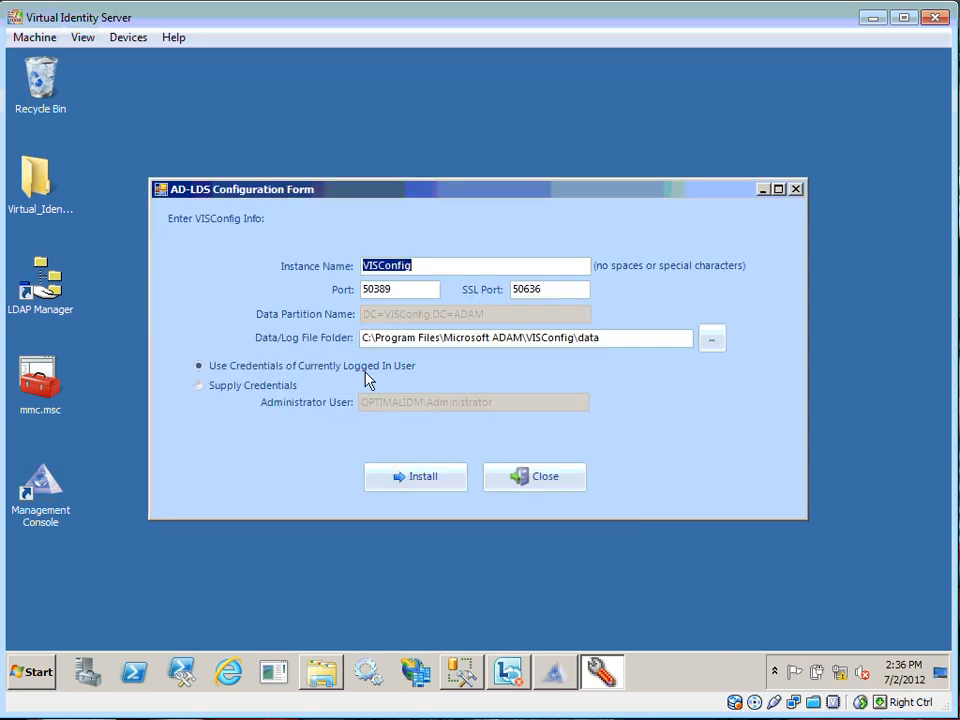
left_click(437, 266)
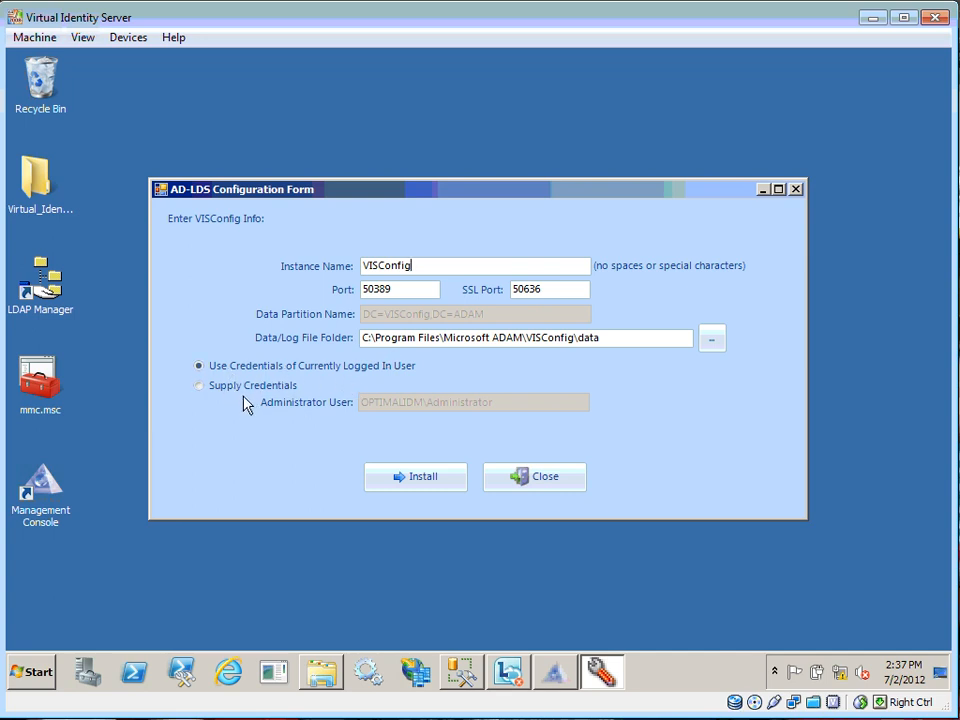
left_click(428, 480)
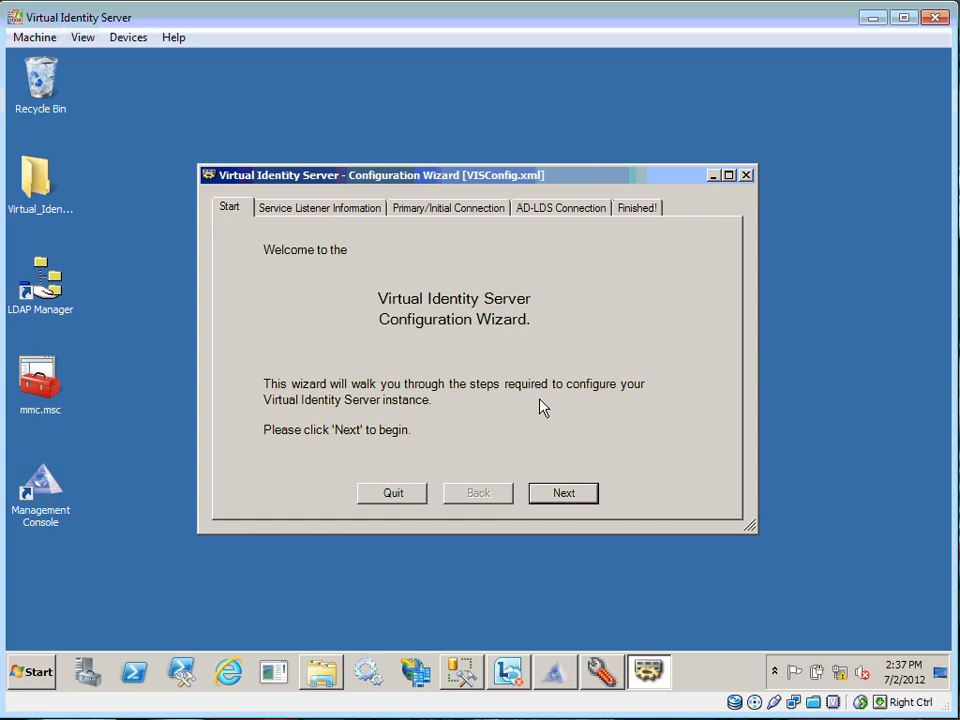
Begin the configuration wizard and keep listener port 8389, SSL port 8636 and virtual partition dc=vis,dc=net
left_click(564, 495)
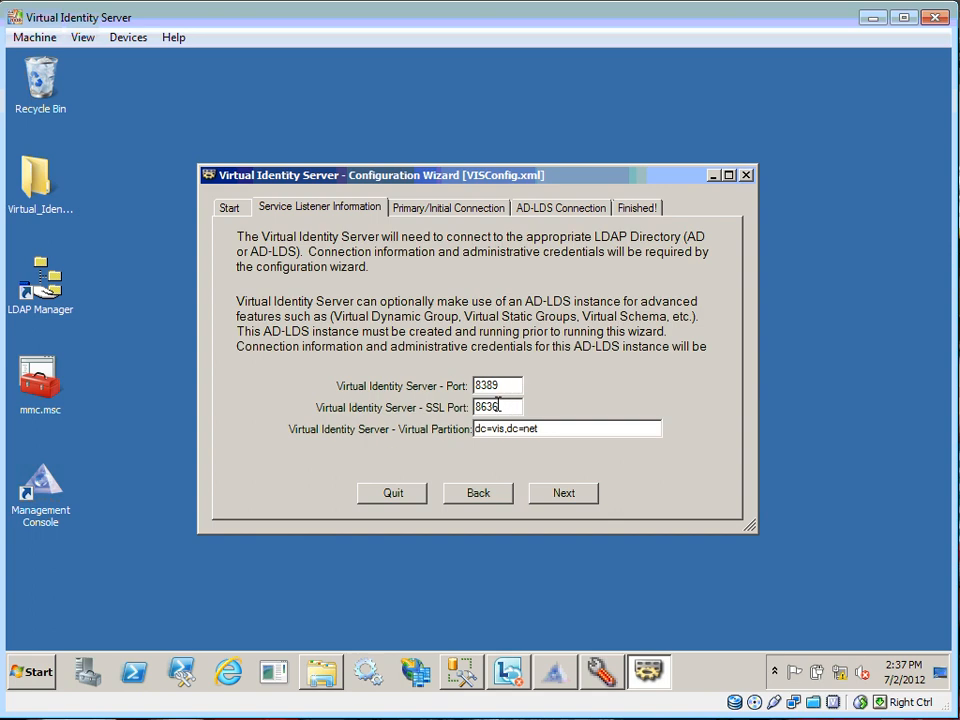
left_click(512, 387)
left_click(560, 429)
left_click(577, 502)
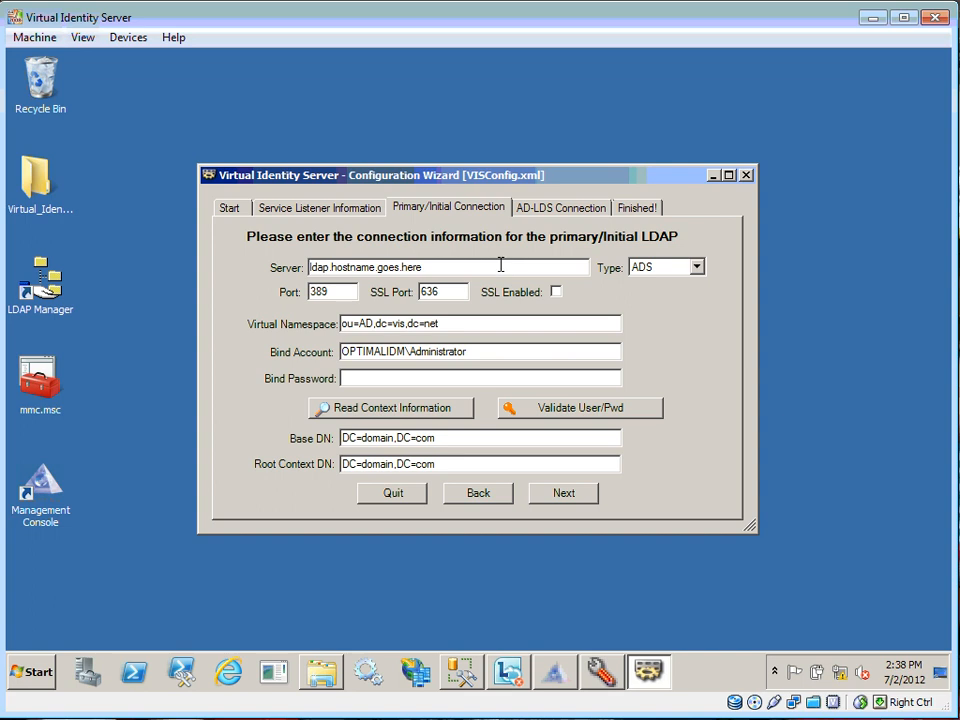
Set the primary LDAP connection's server to localhost, keeping the ADS directory type
left_click_drag(499, 266, 311, 267)
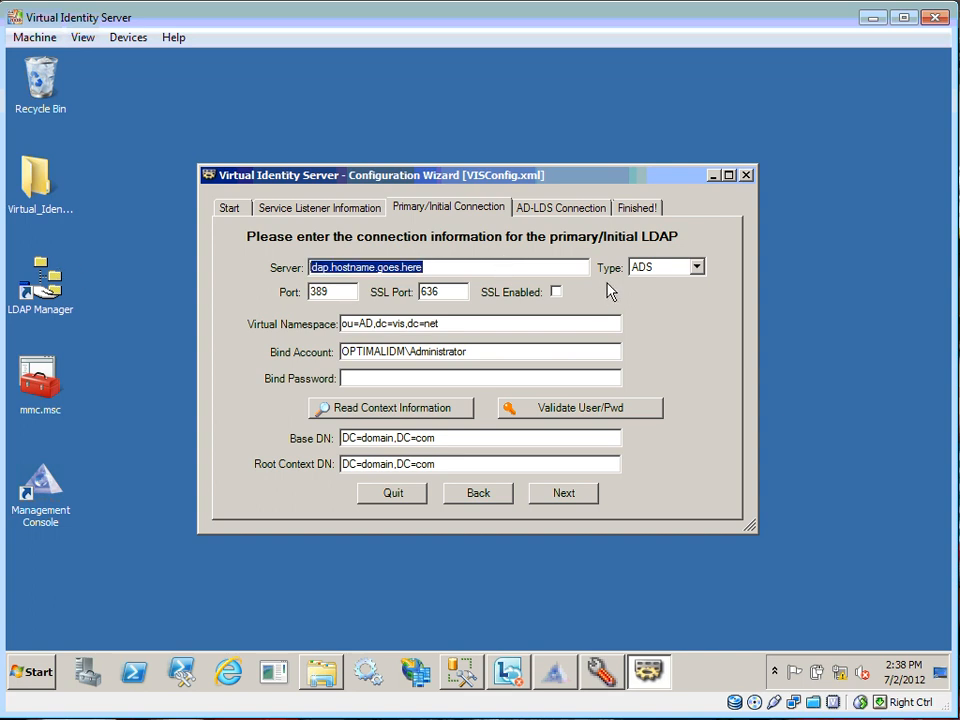
left_click(697, 268)
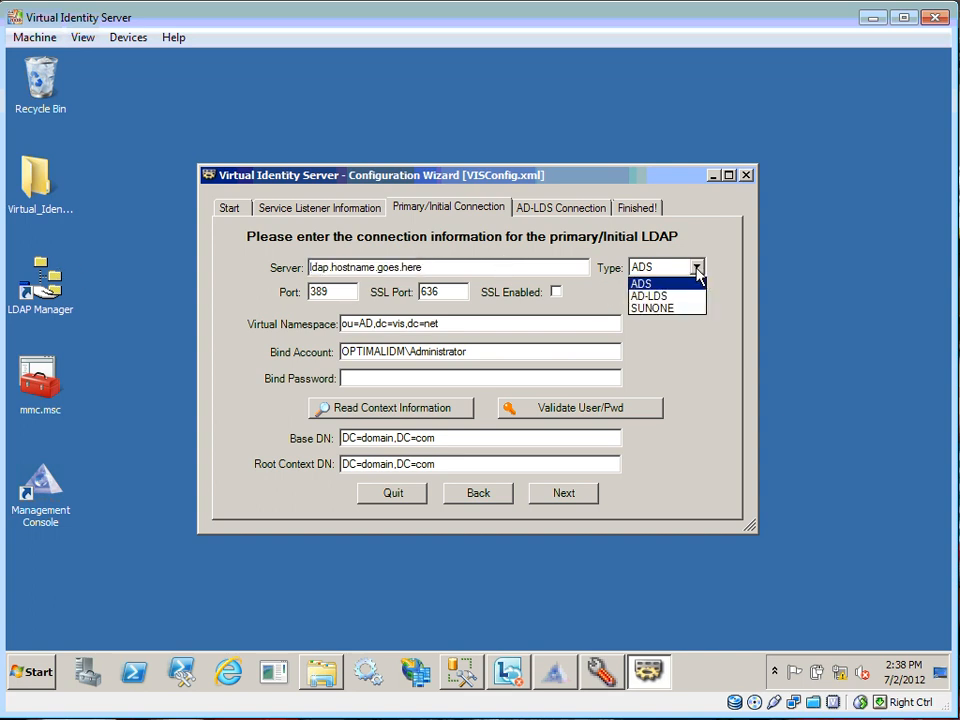
left_click(697, 268)
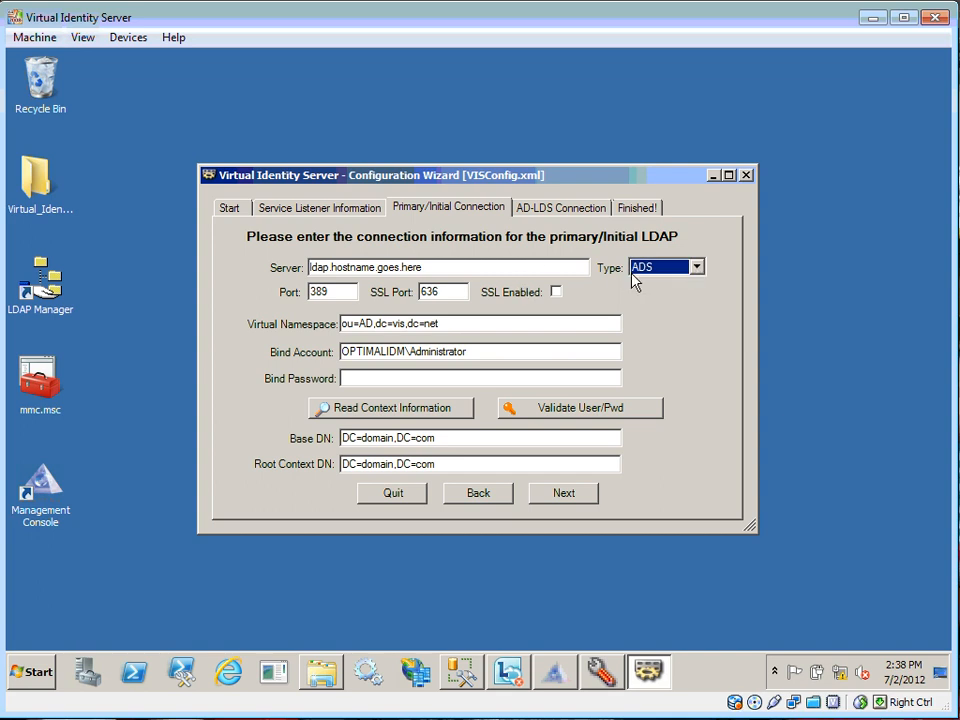
left_click(453, 268)
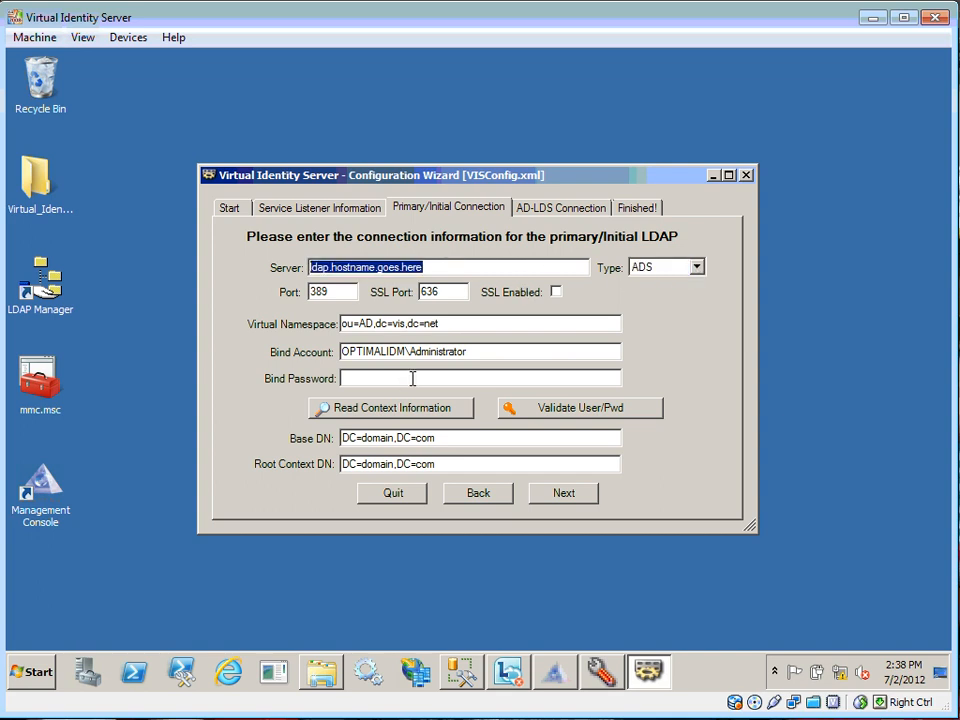
type("local")
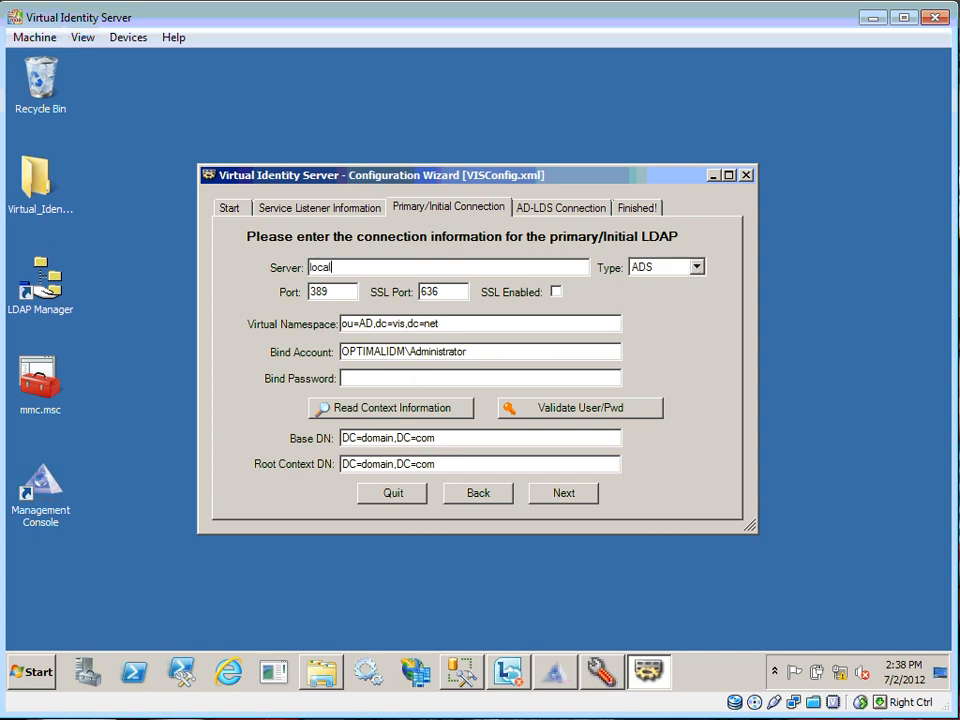
type("host")
key("super")
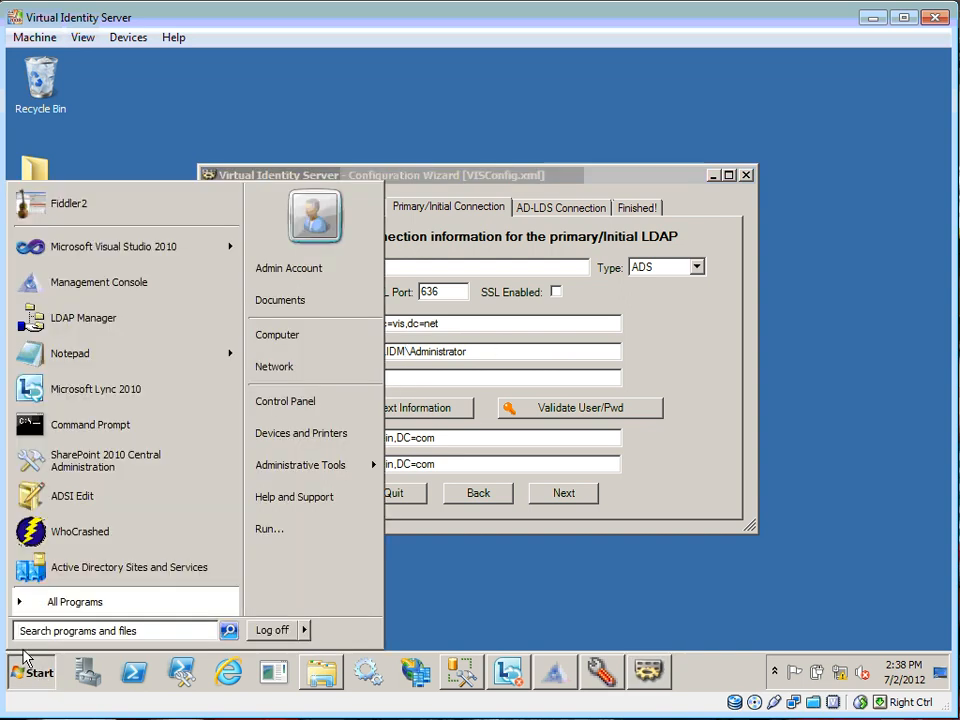
left_click(518, 350)
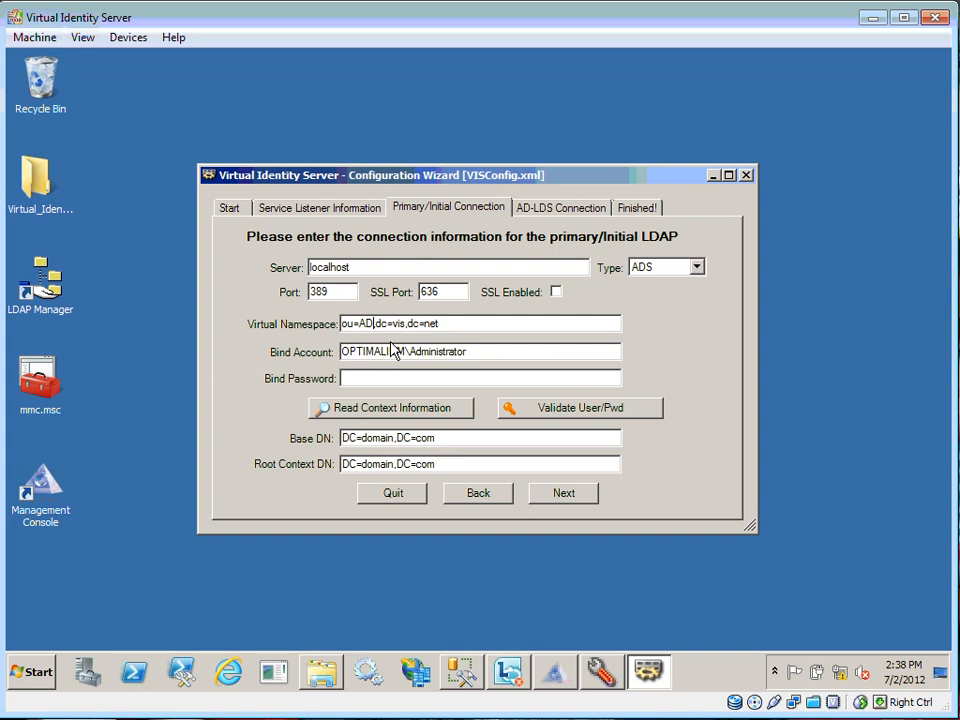
Change the primary connection's virtual namespace to ou=optimalidm,dc=vis,dc=net
key("BackSpace")
key("BackSpace")
type("ou")
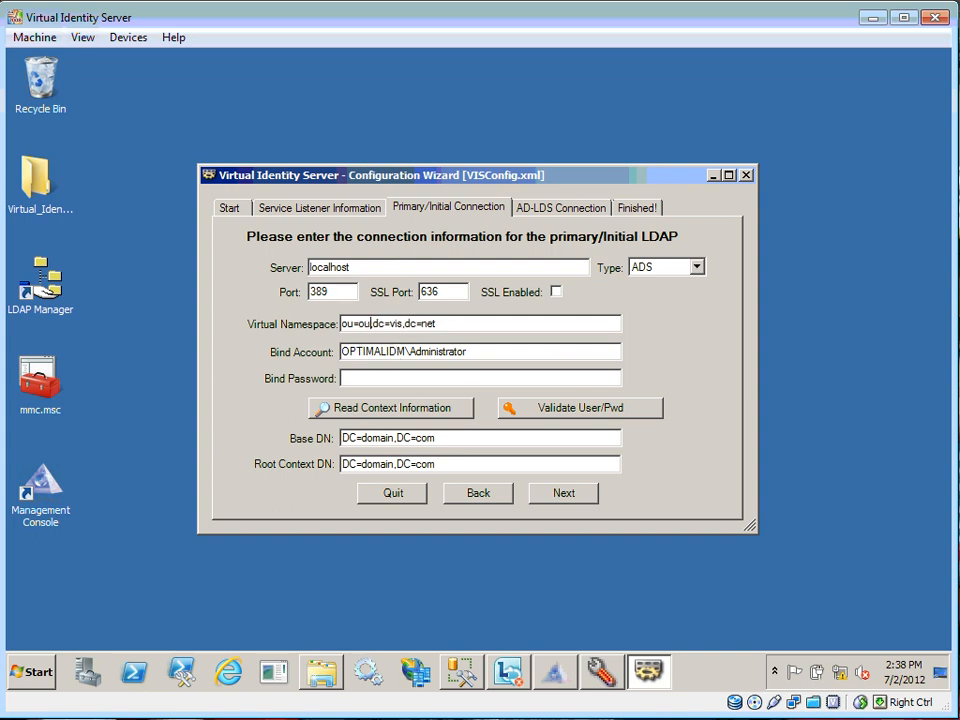
key("BackSpace")
type("ptimal")
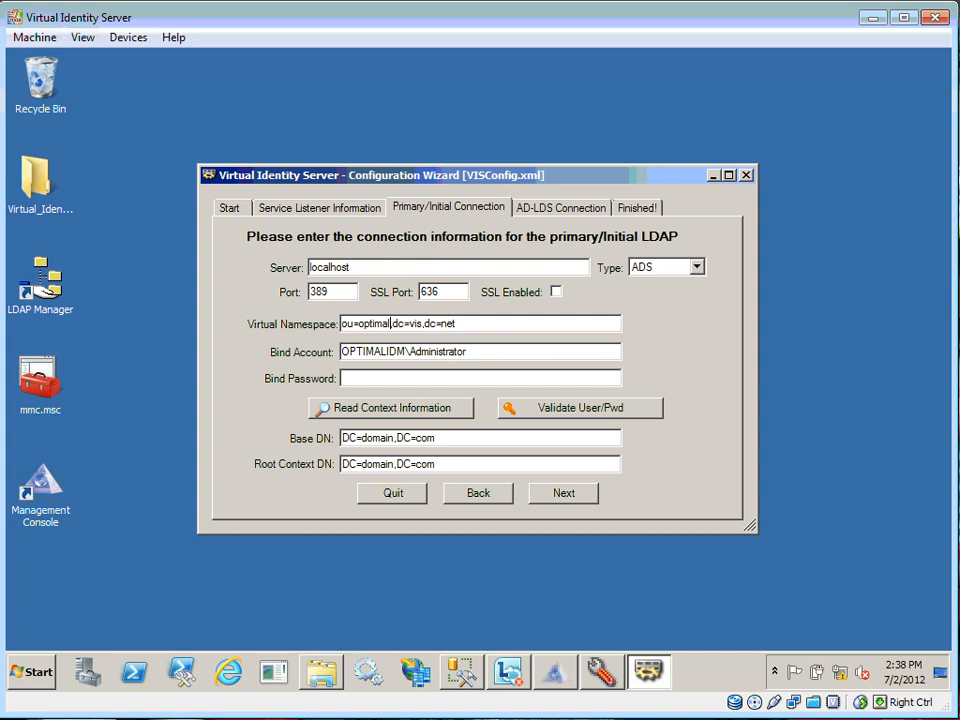
type("idm")
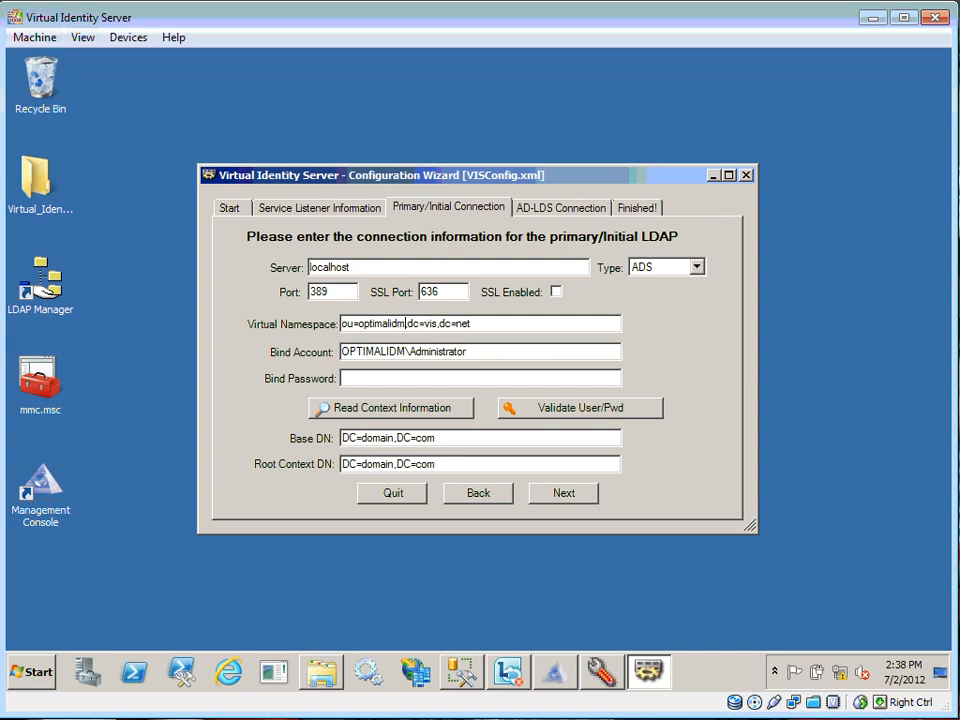
Enter the bind password, validate the bind credentials, and read the context information to fill the Base DN and Root Context DN
left_click(486, 378)
type("********")
left_click(574, 409)
left_click(562, 419)
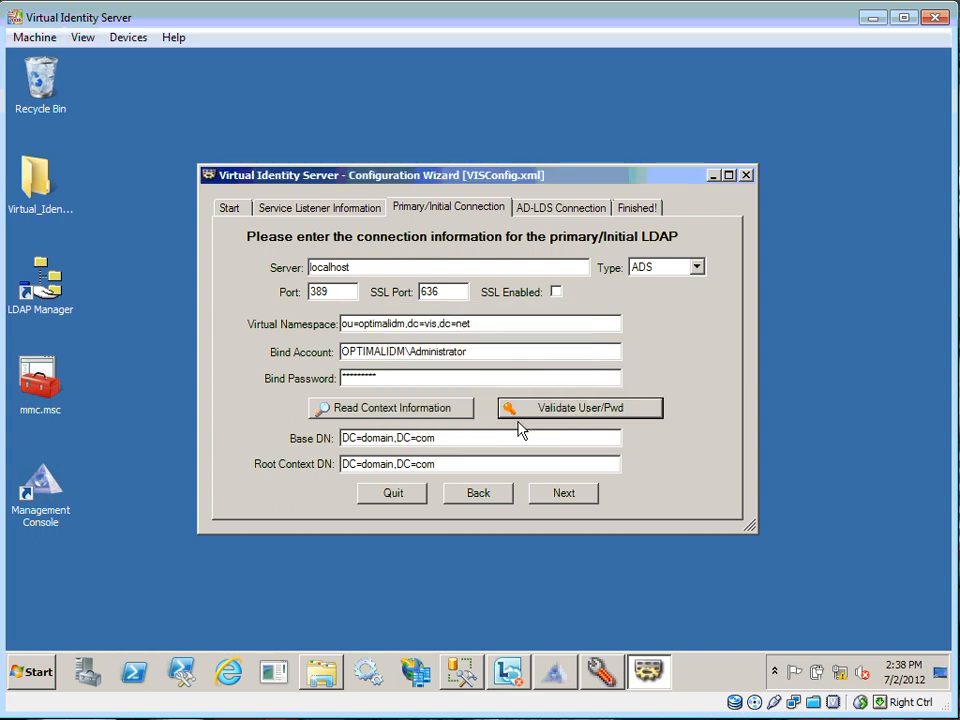
left_click(432, 404)
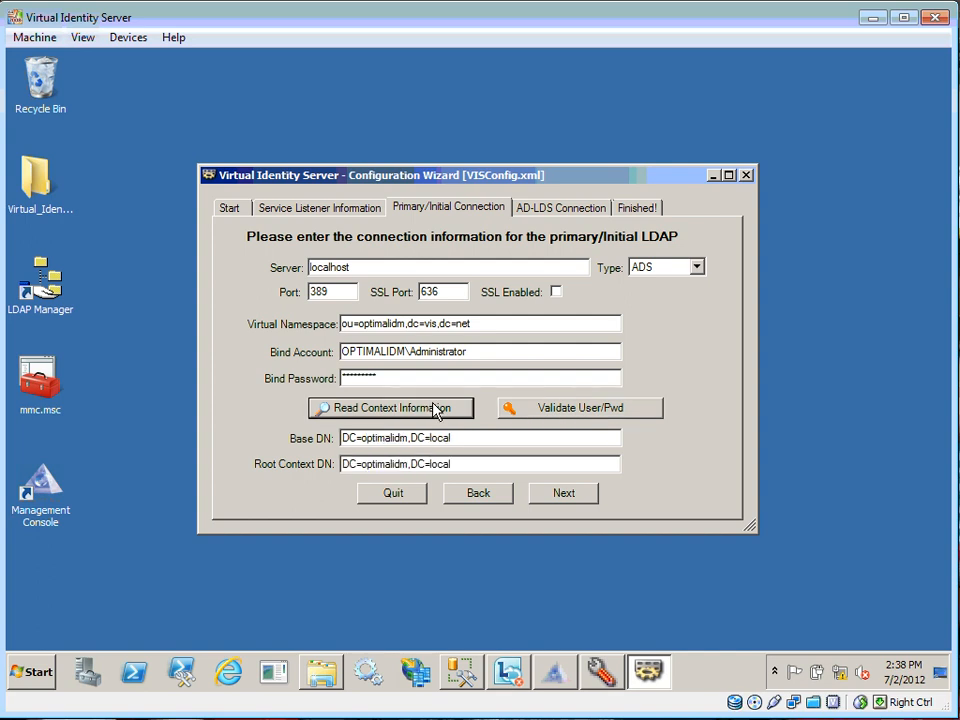
left_click(465, 465)
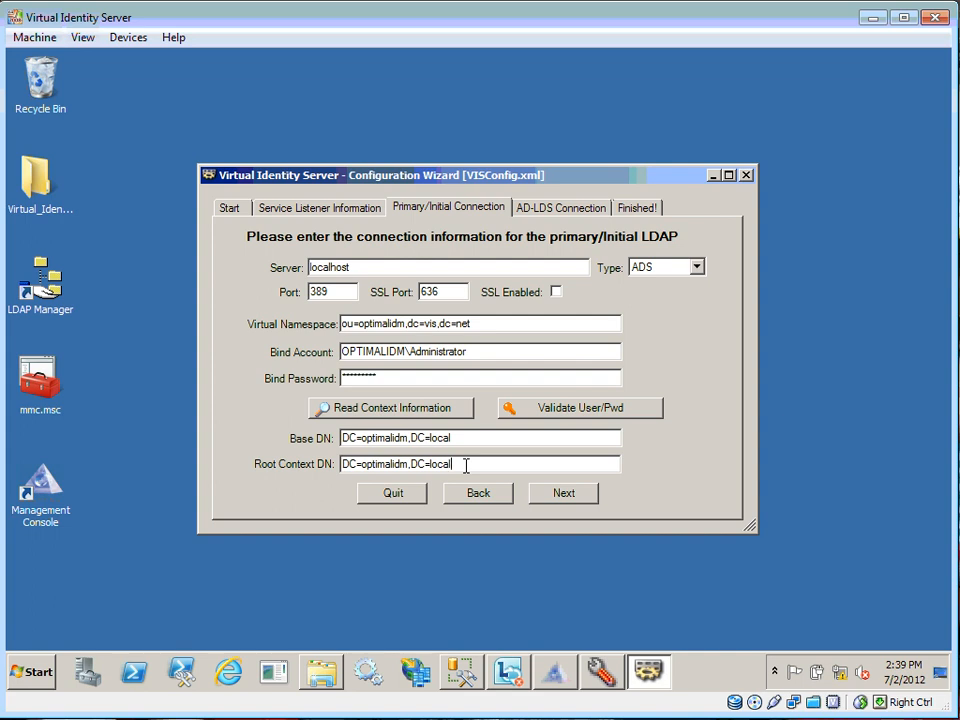
Agree to create a System VISA for advanced features and validate the bind credentials of the AD-LDS instance on localhost
left_click(553, 500)
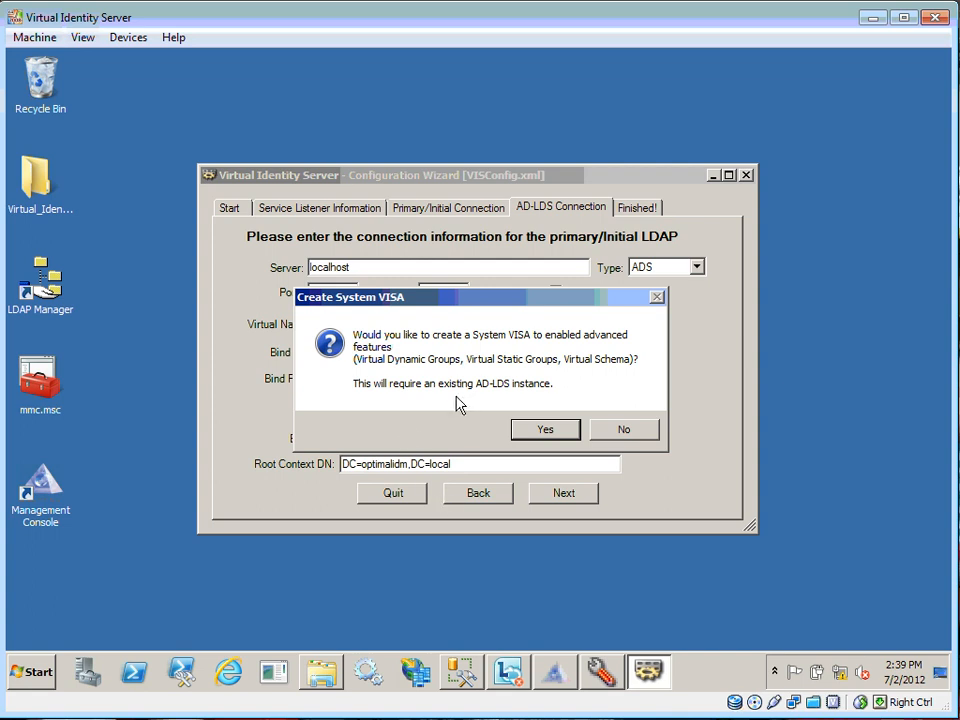
left_click(542, 430)
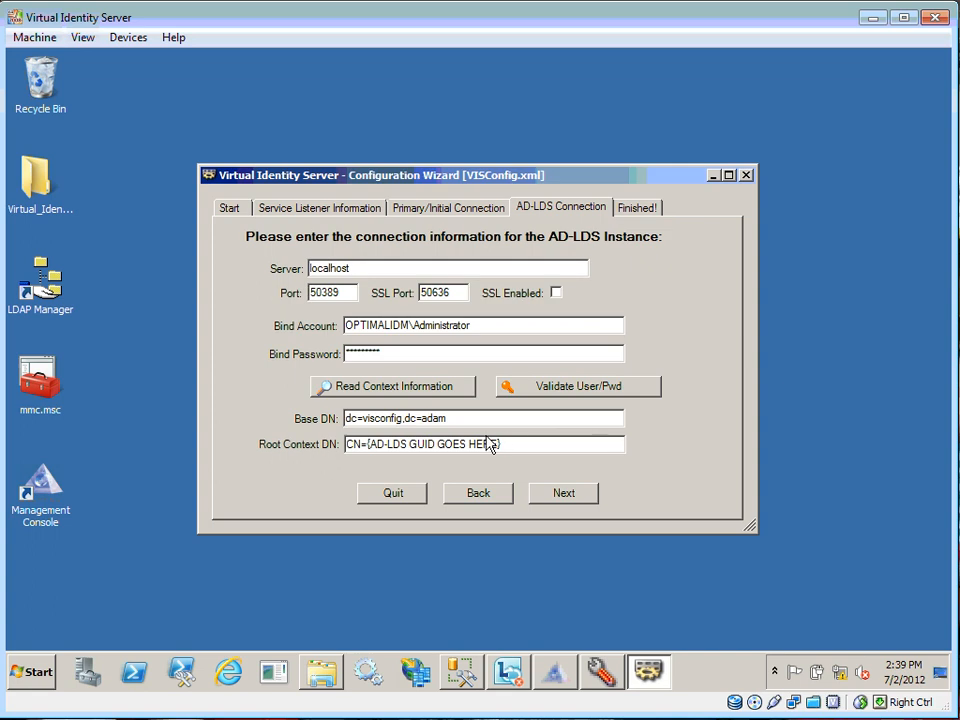
left_click(377, 266)
left_click(506, 388)
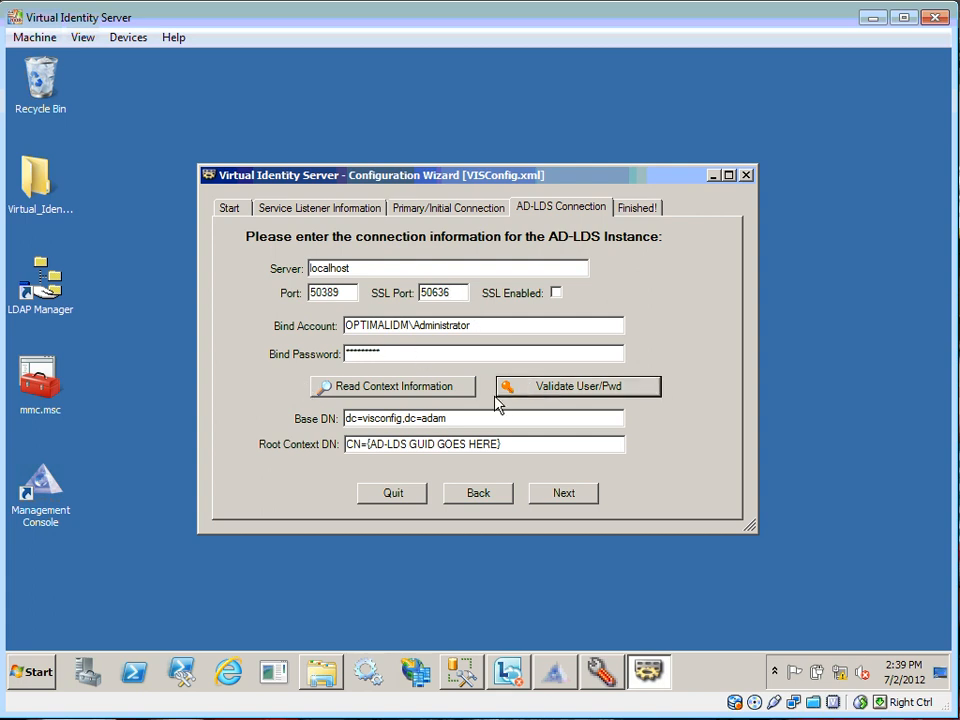
left_click(552, 420)
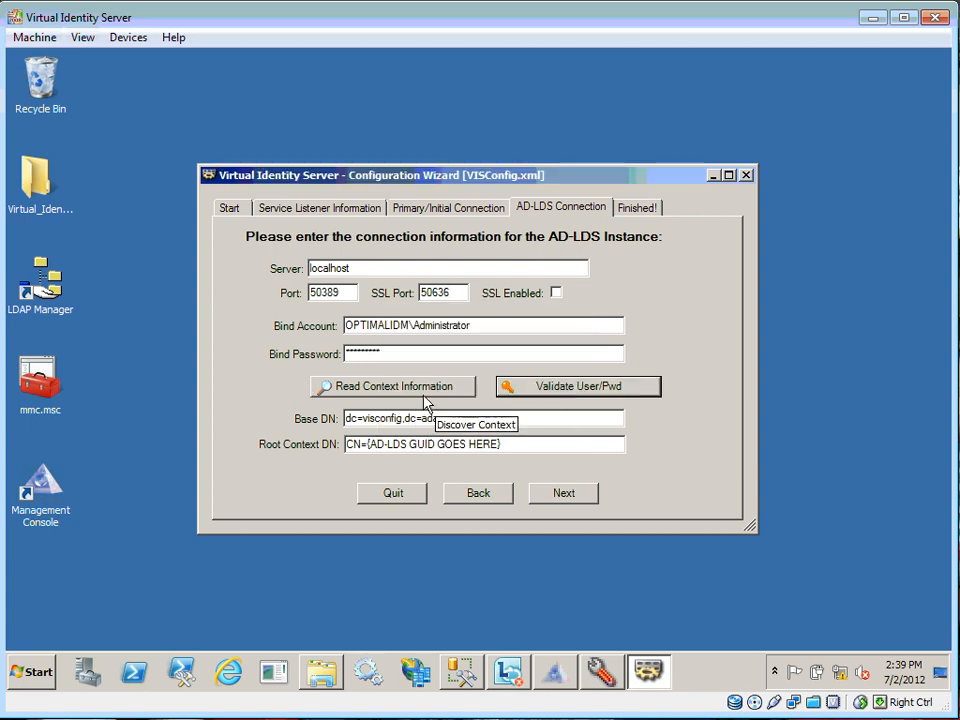
Read the AD-LDS instance's context information to fill its Base DN and Root Context DN
left_click(403, 392)
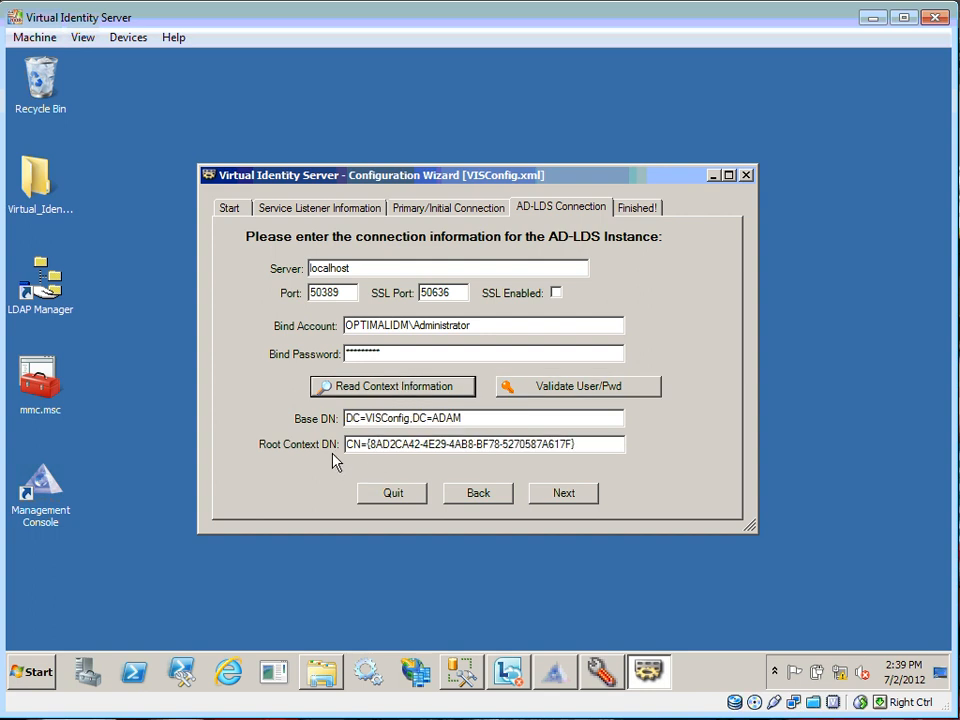
left_click_drag(367, 444, 553, 461)
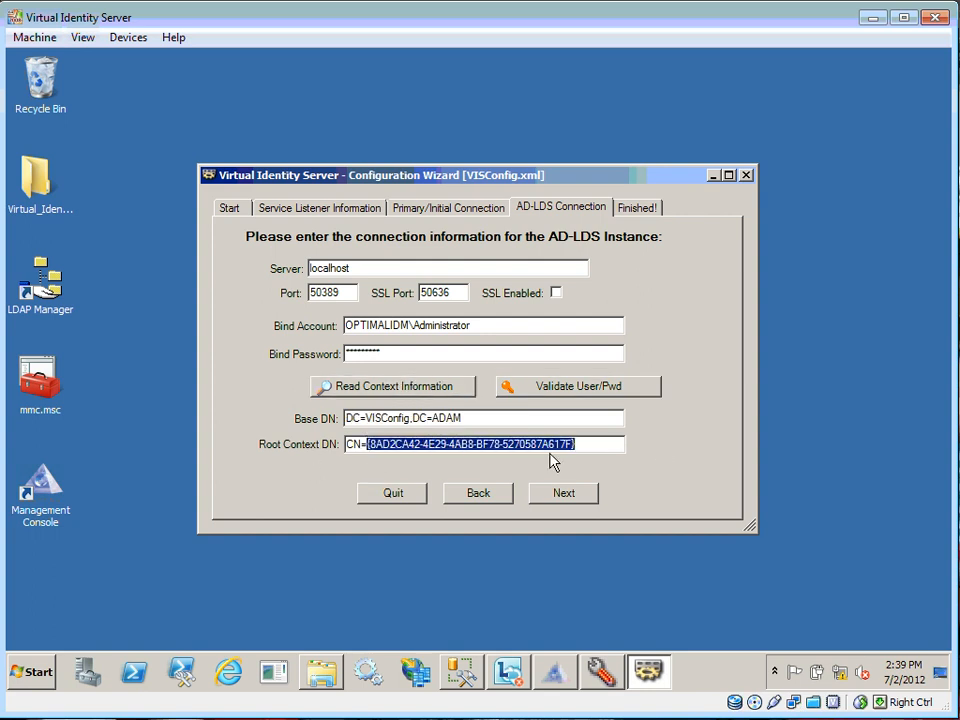
left_click(412, 441)
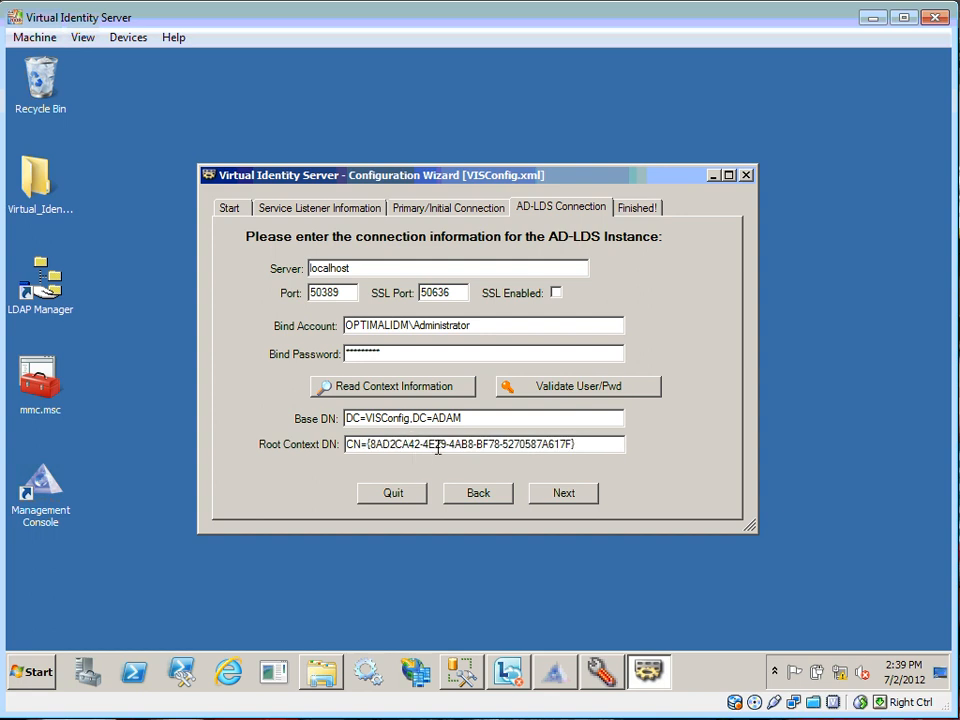
Accept the AD-LDS connection settings, save the configuration and finish the Configuration Wizard
left_click(557, 490)
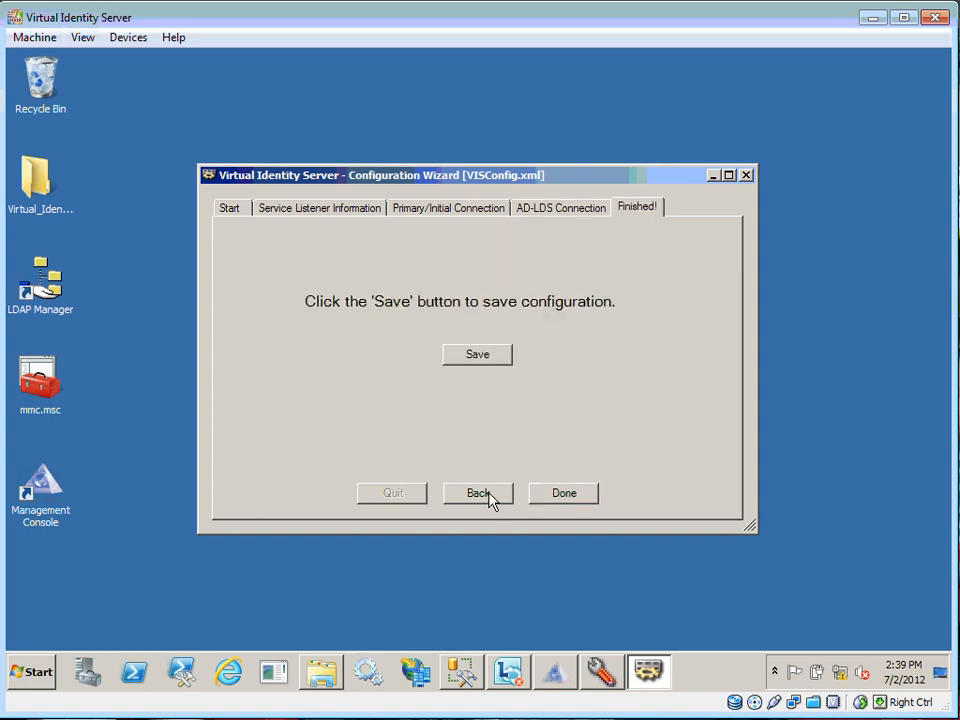
left_click(480, 358)
left_click(524, 418)
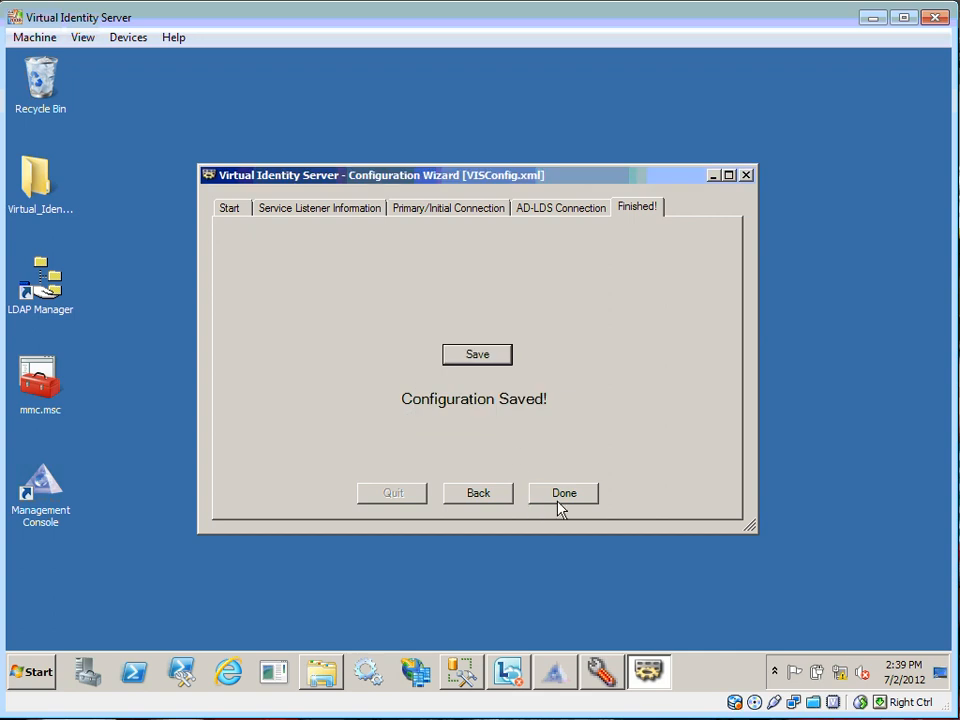
left_click(574, 498)
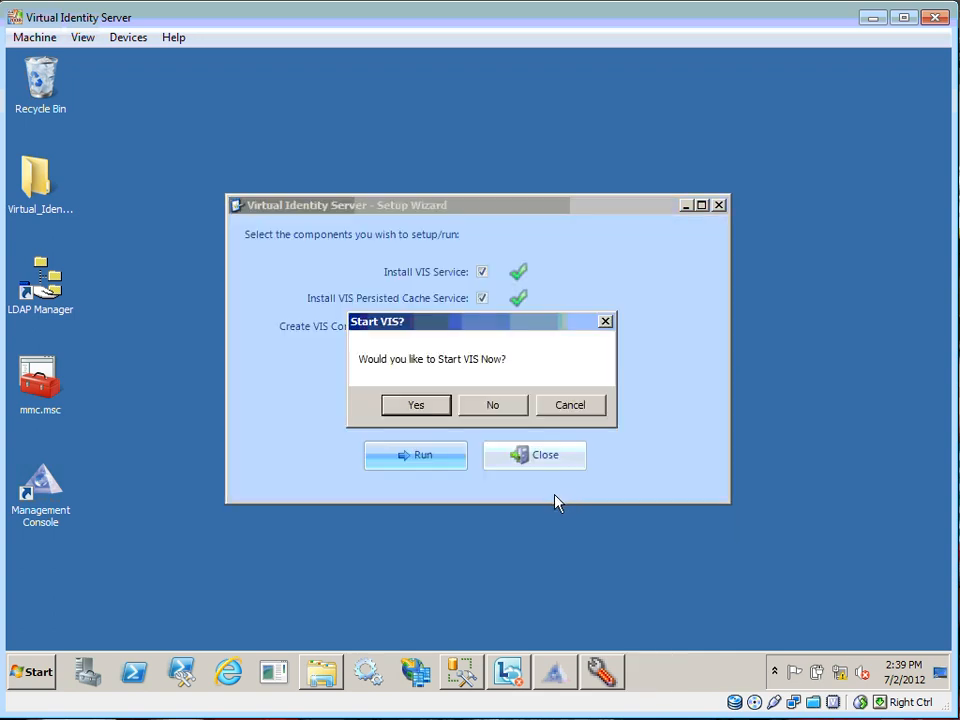
Start the VIS service and close the completed Setup Wizard
left_click(435, 410)
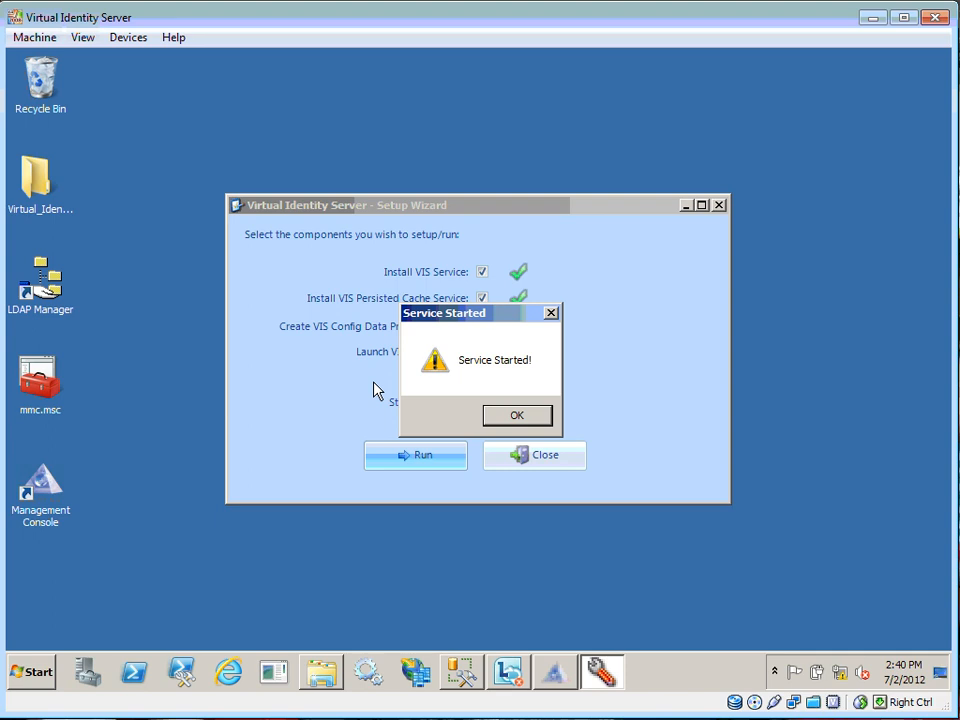
left_click(525, 420)
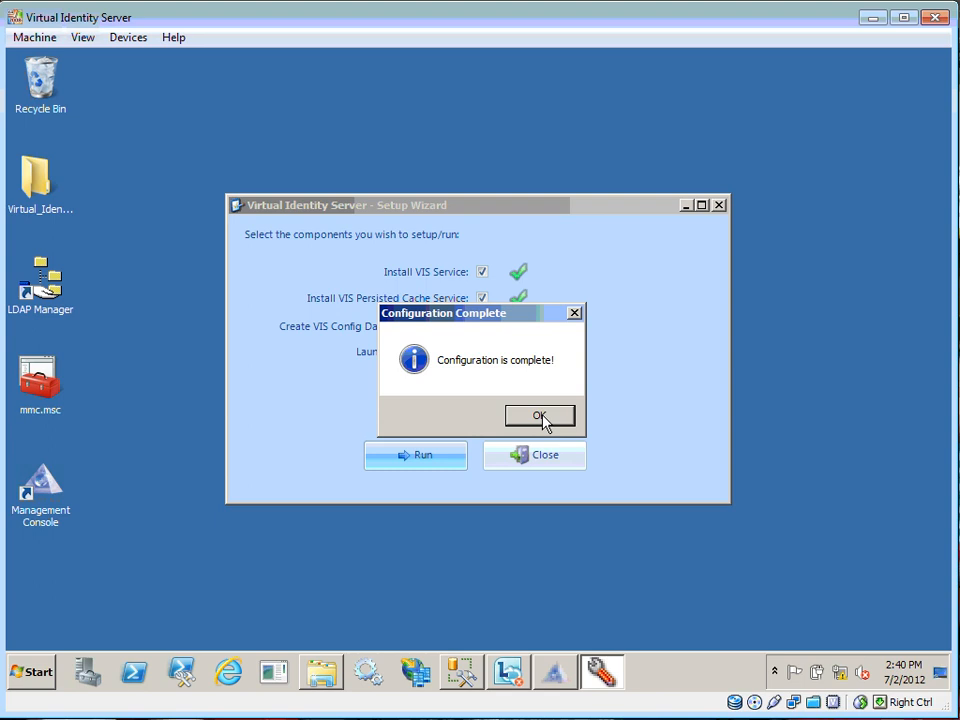
left_click(540, 417)
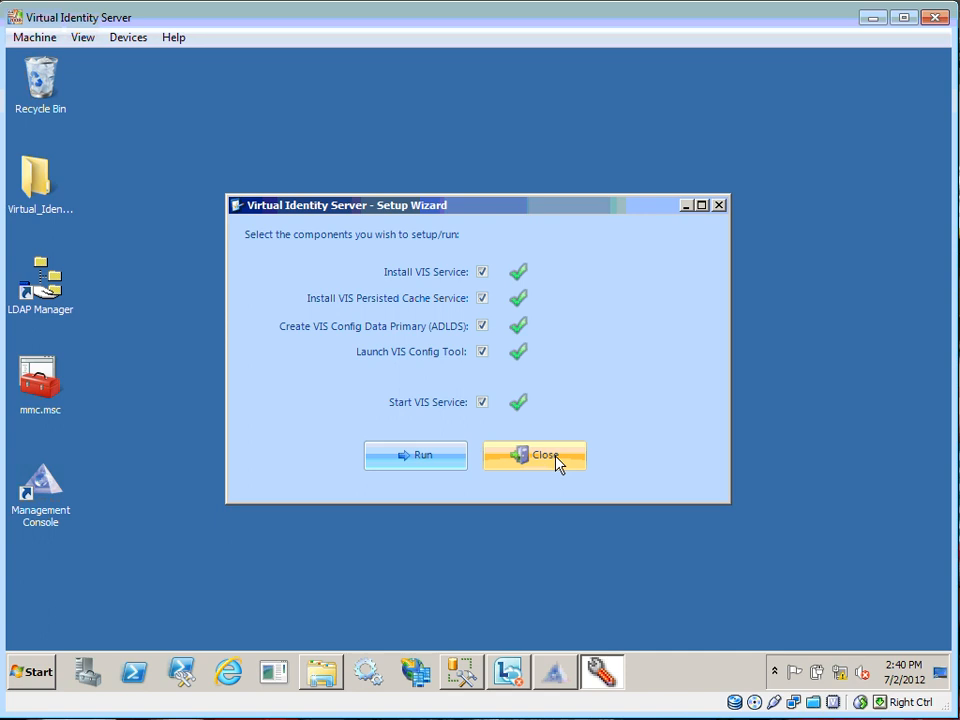
left_click(556, 461)
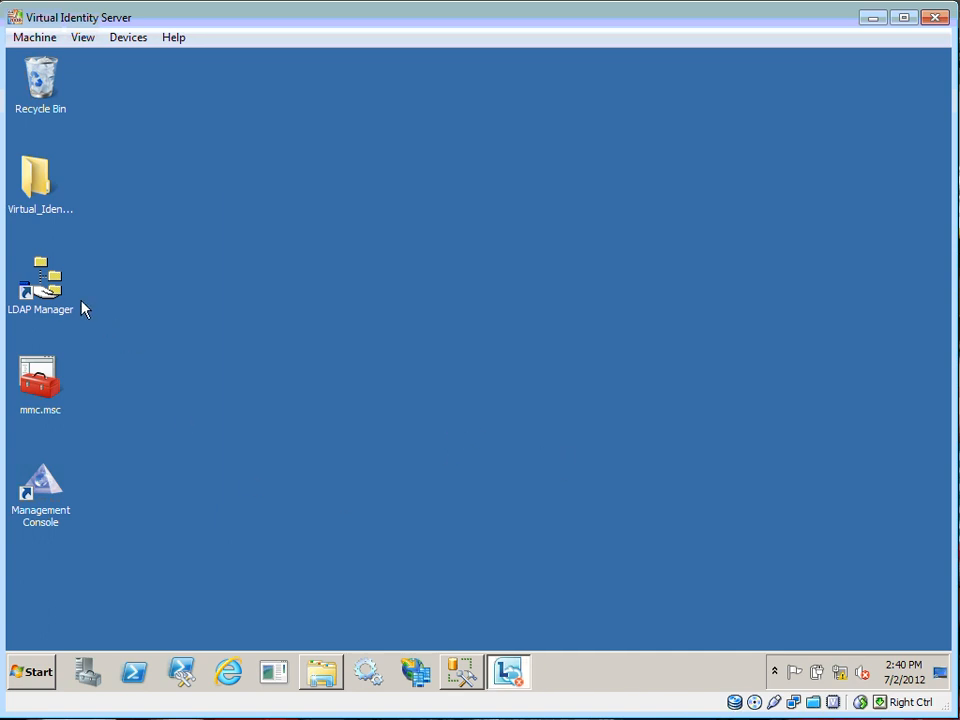
Open LDAP Manager and examine the settings of the preconfigured Virtual Identity Server connection in edit mode
left_click(38, 290)
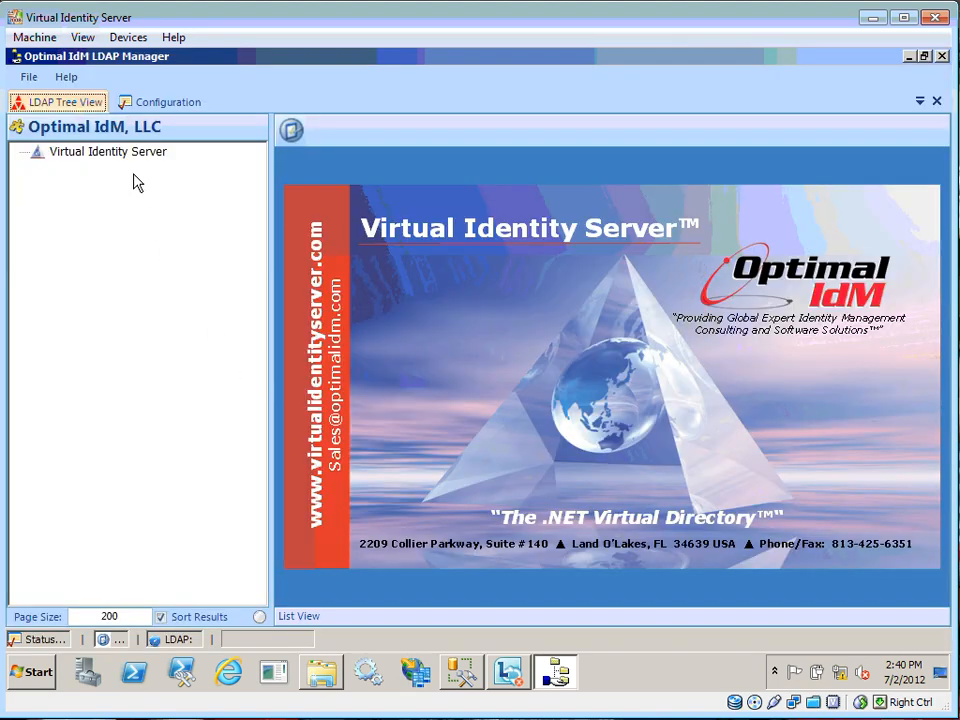
left_click(167, 104)
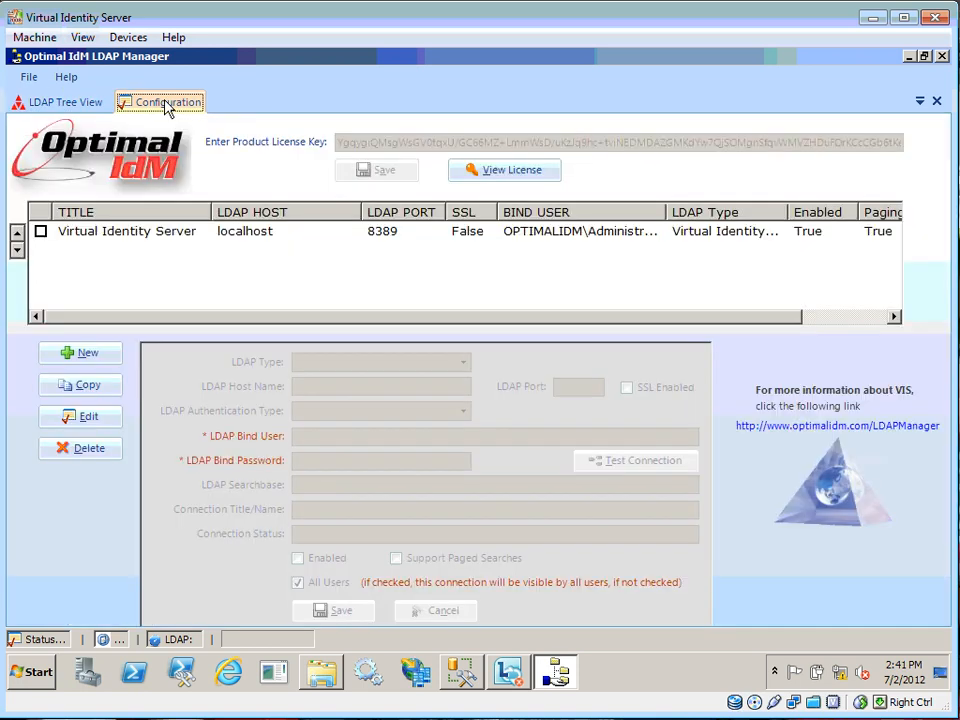
left_click(134, 235)
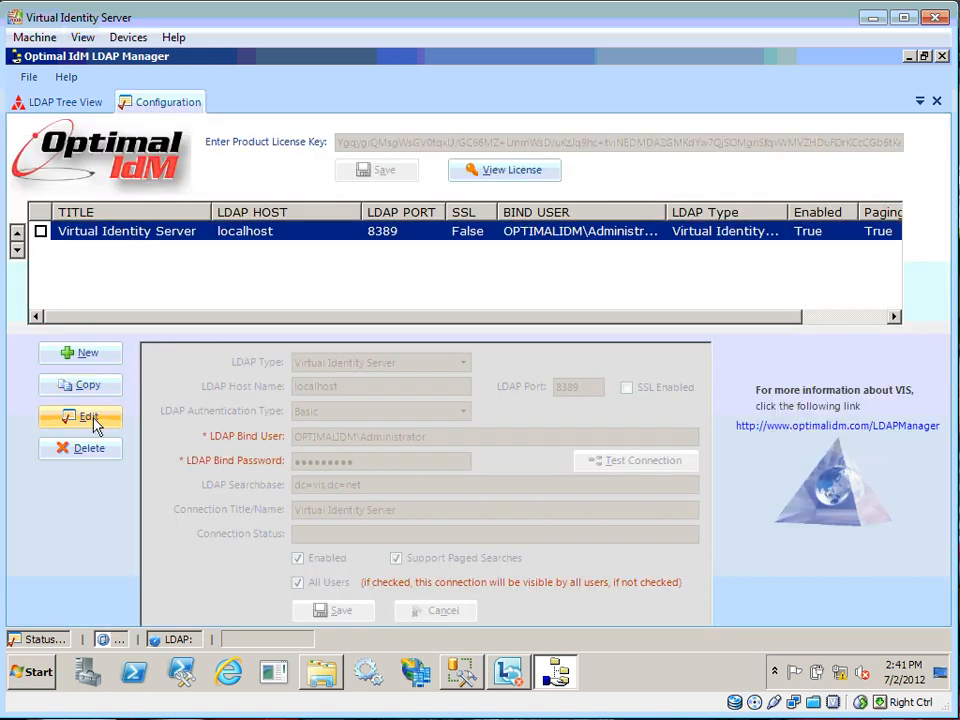
left_click(48, 420)
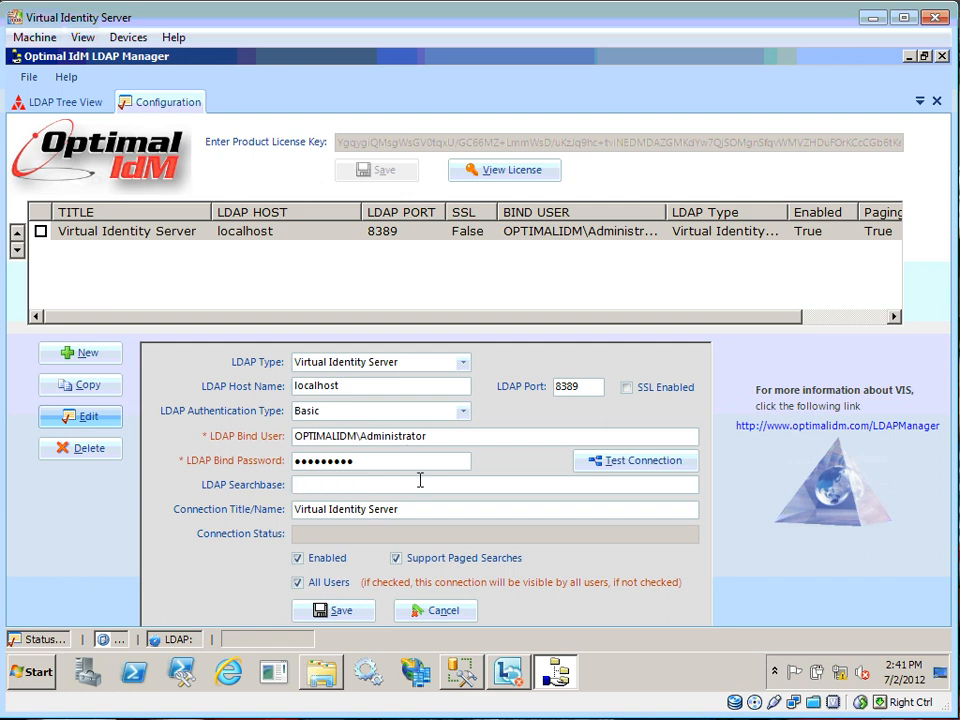
Connect to Virtual Identity Server in the LDAP tree and expand ou=optimalidm down to the OU=Employees entries
left_click(80, 104)
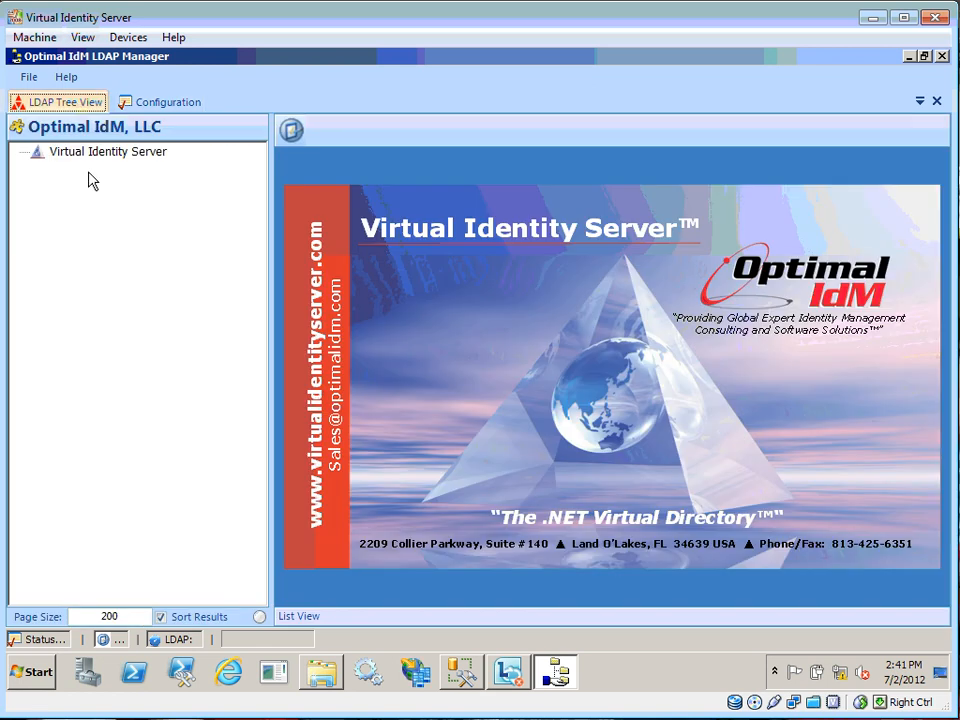
left_click(88, 152)
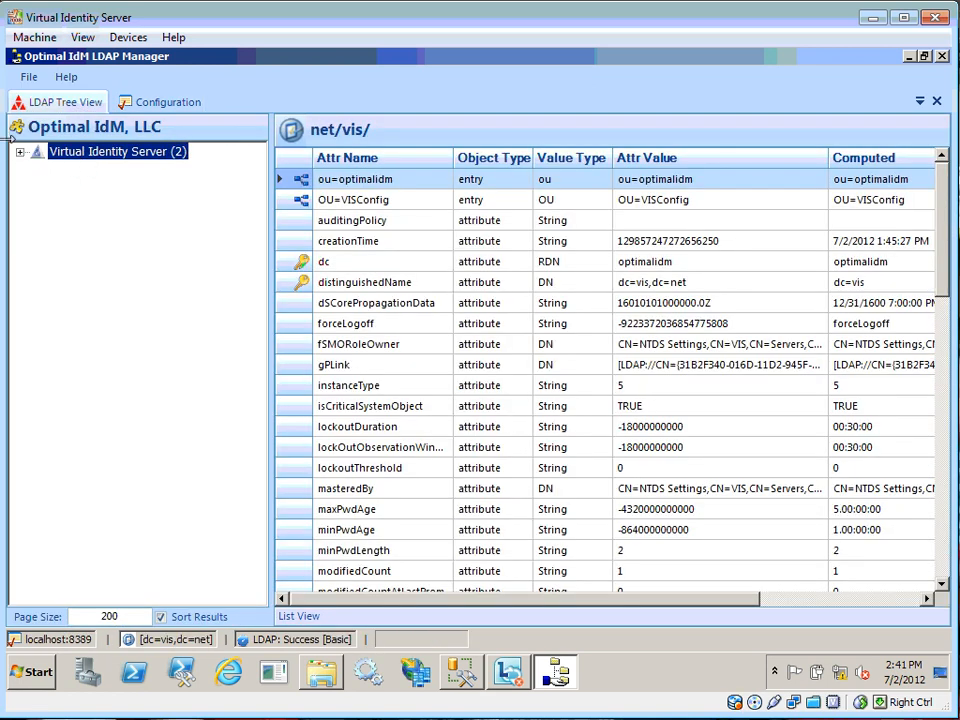
left_click(20, 152)
double_click(100, 168)
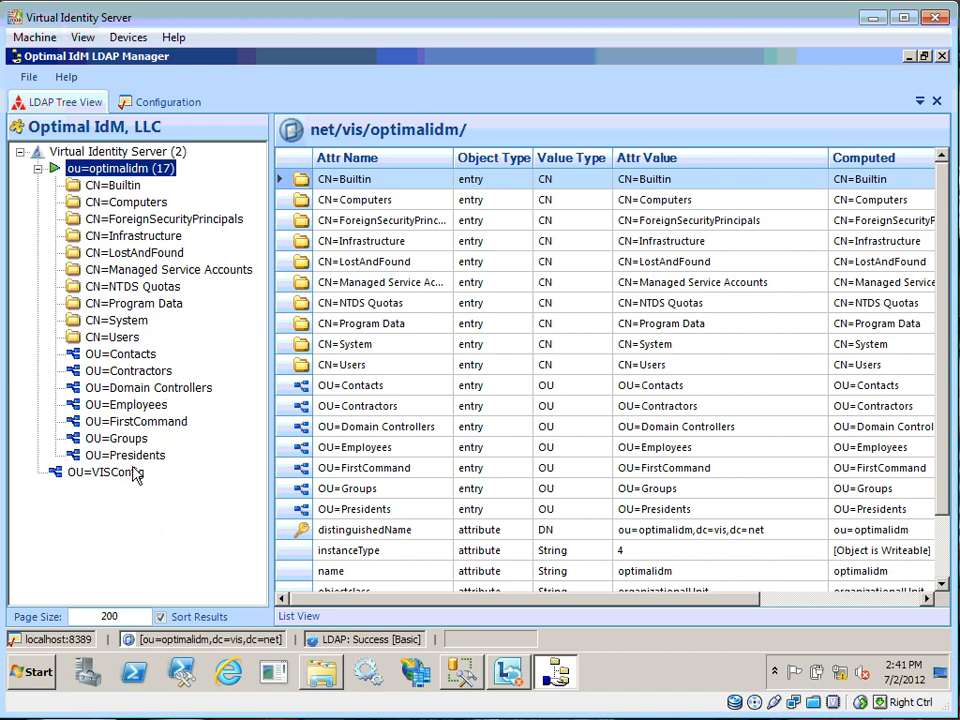
double_click(104, 405)
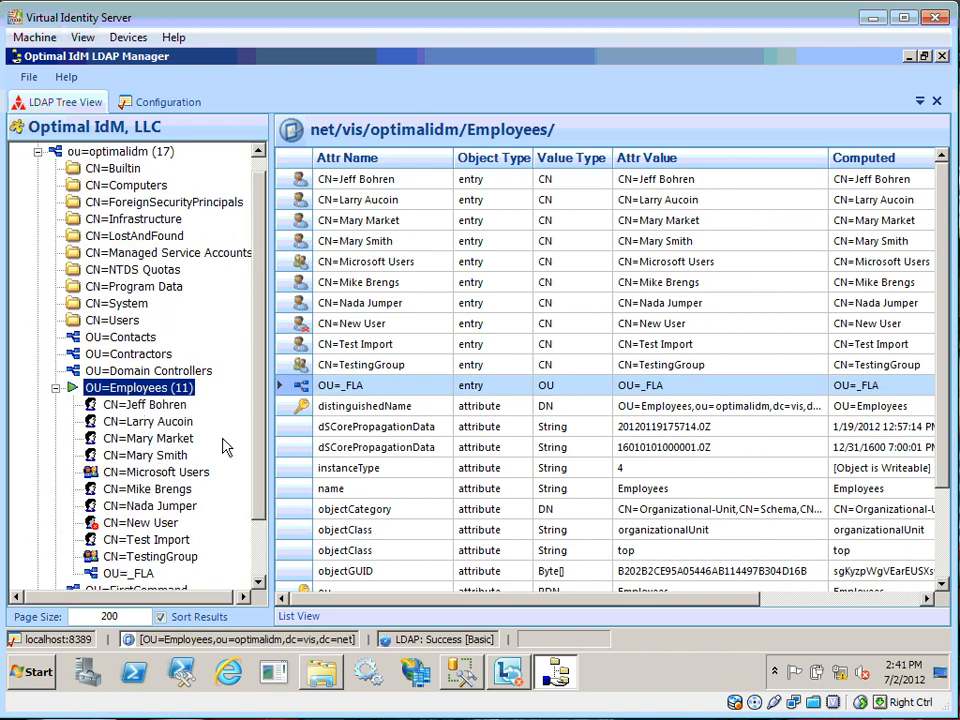
Inspect the full distinguishedName value of the first employee entry, including its virtual namespace suffix, and close it without saving
scroll(227, 439, "down", 2)
left_click(166, 338)
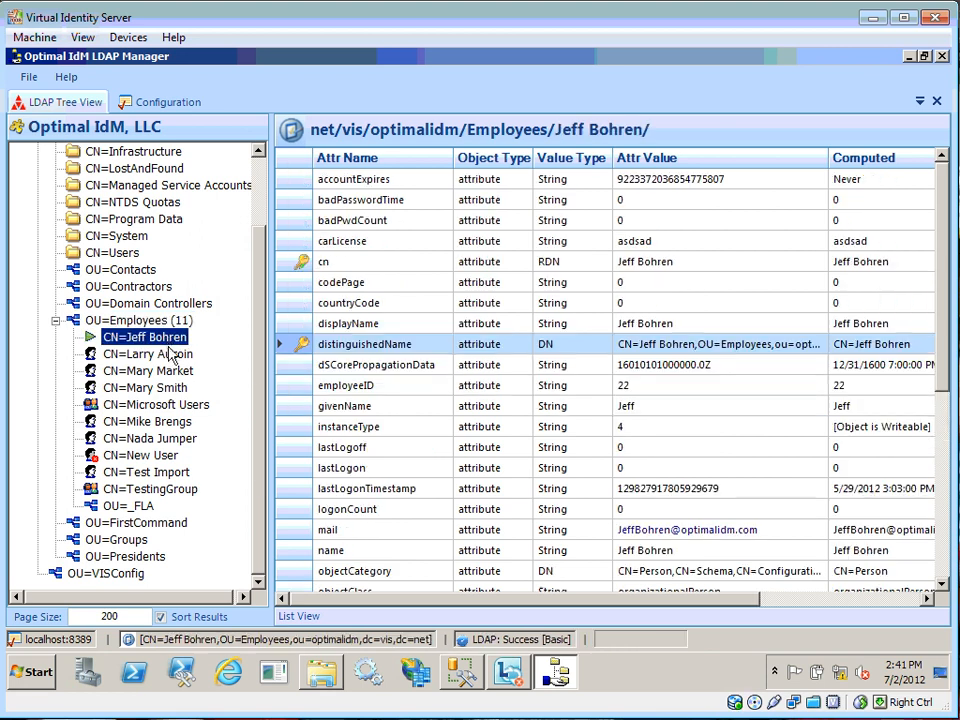
left_click(372, 348)
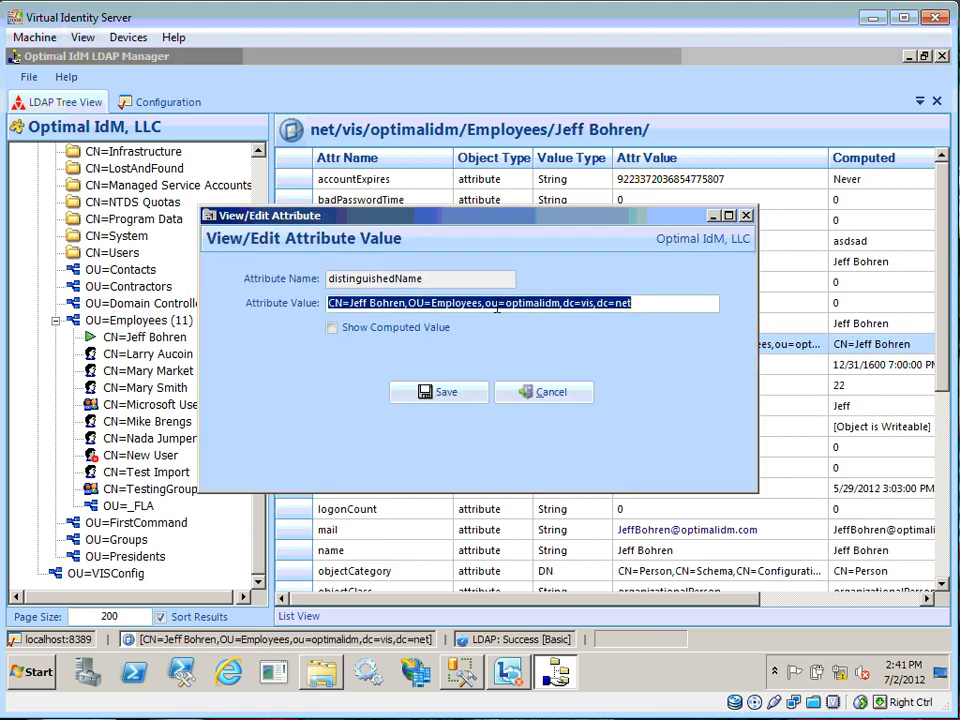
left_click(564, 305)
left_click_drag(564, 305, 671, 310)
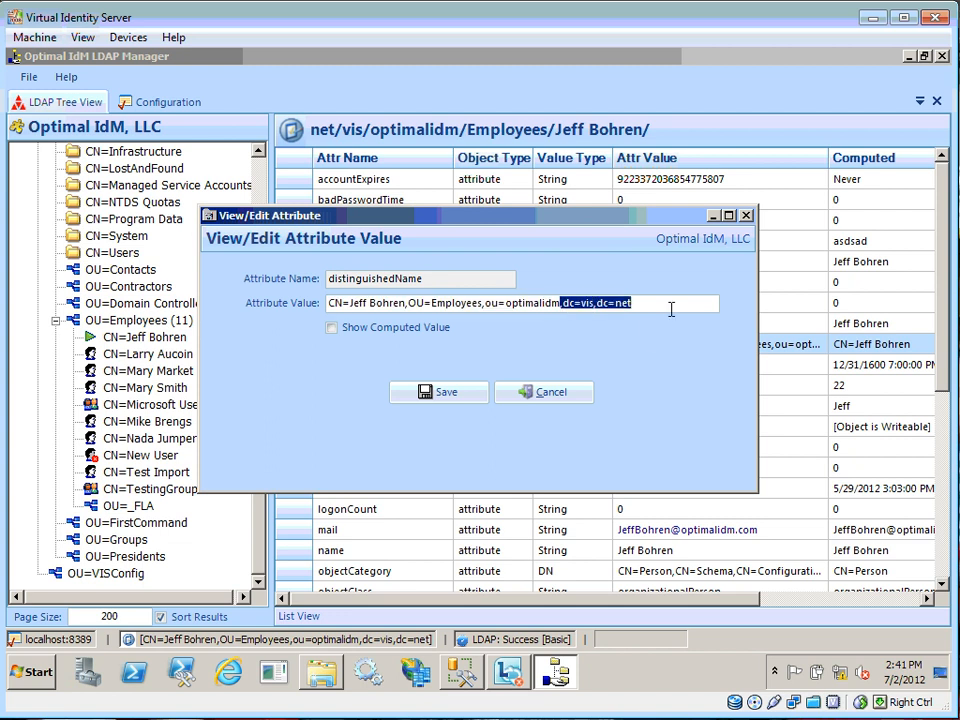
left_click(575, 400)
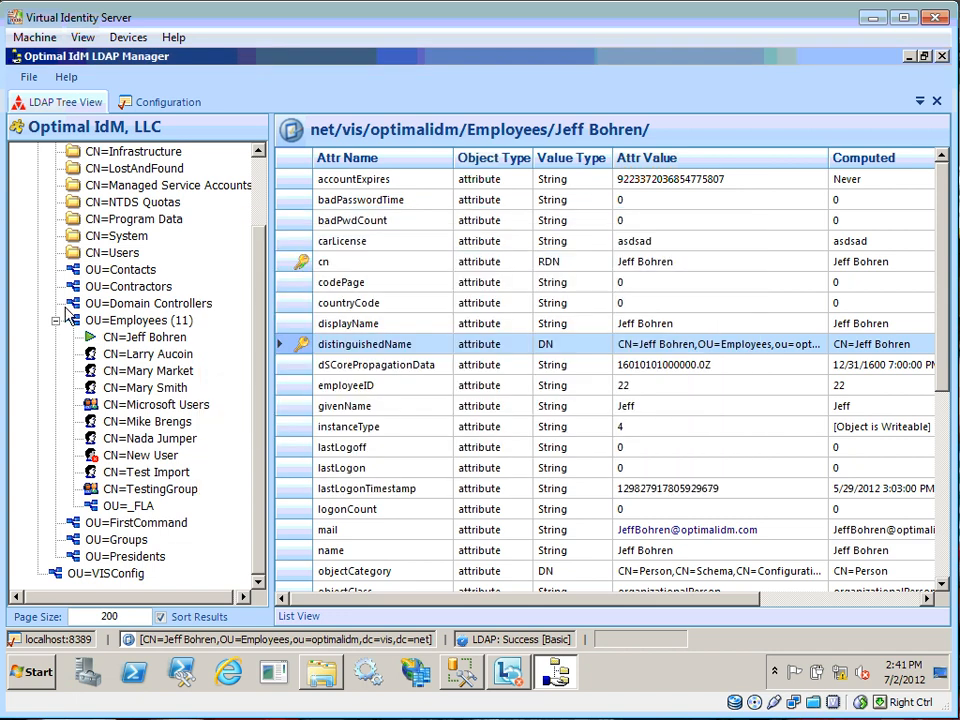
Examine the contents of the OU=VISConfig branch, and collapse both it and ou=optimalidm
left_click(118, 319)
left_click(108, 476)
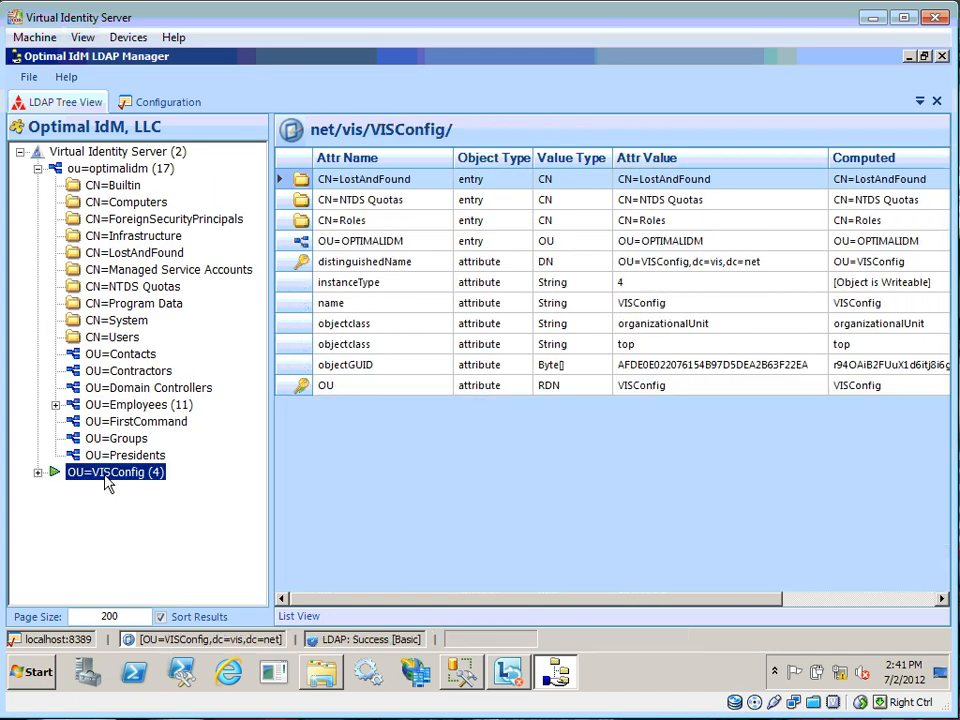
double_click(106, 476)
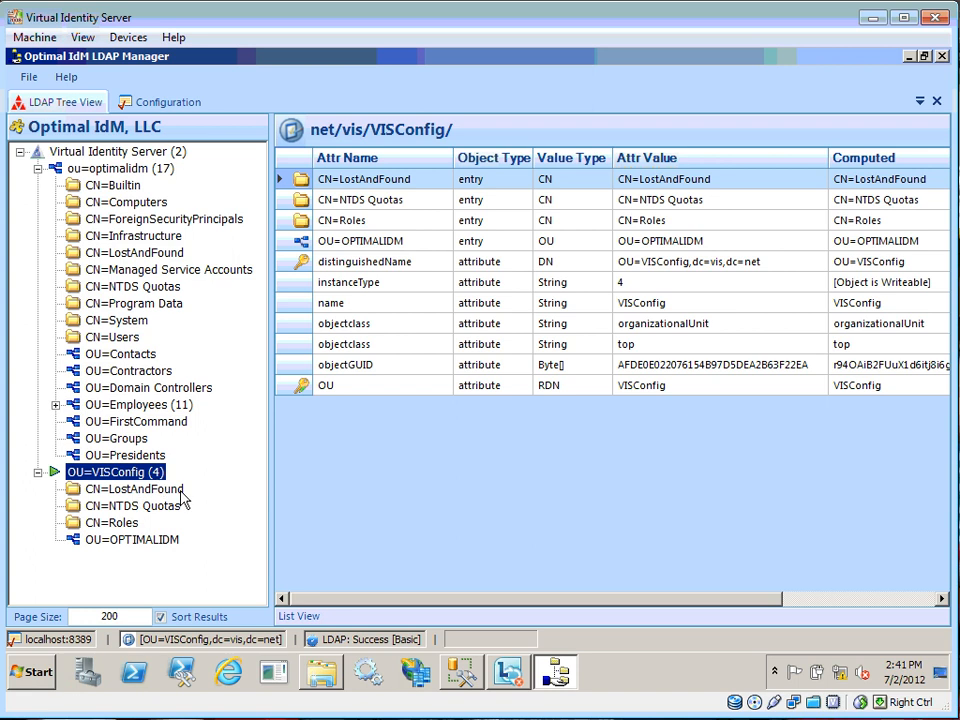
left_click(37, 168)
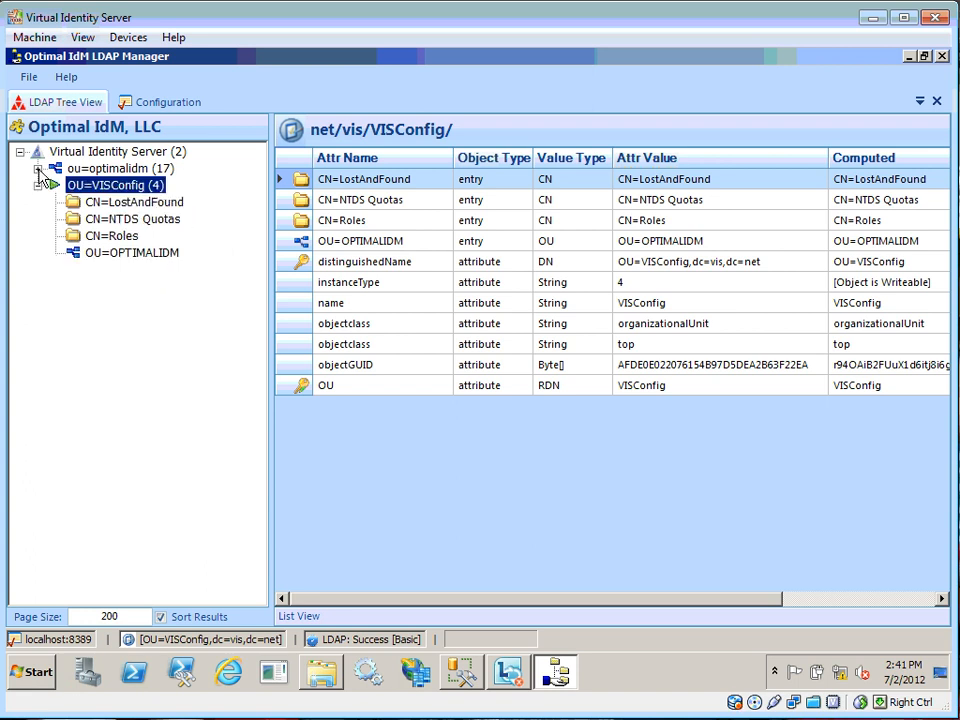
left_click(37, 186)
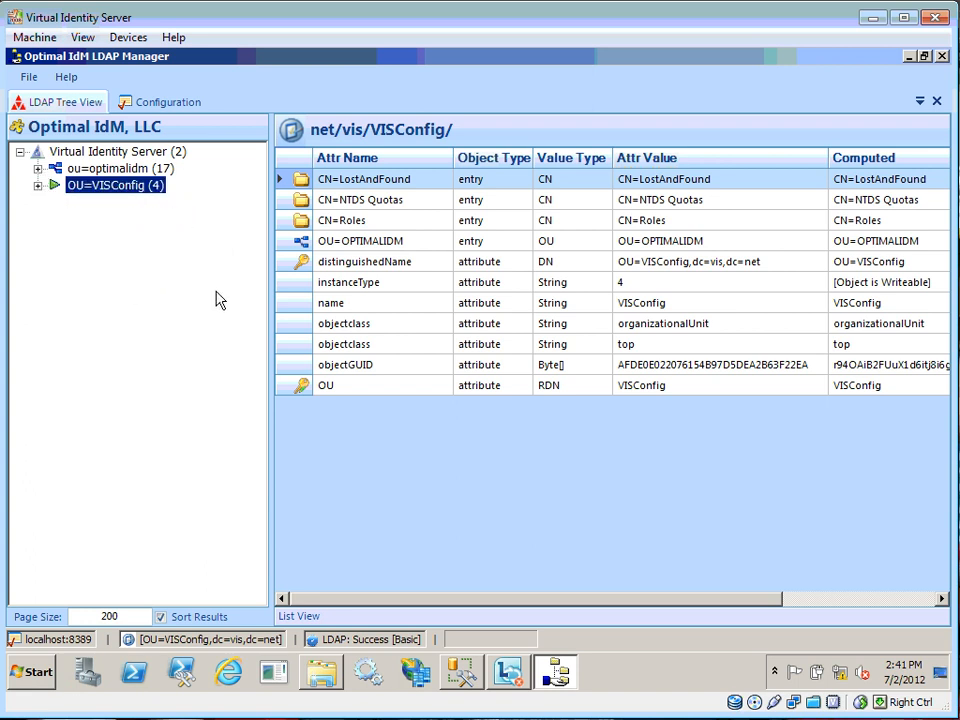